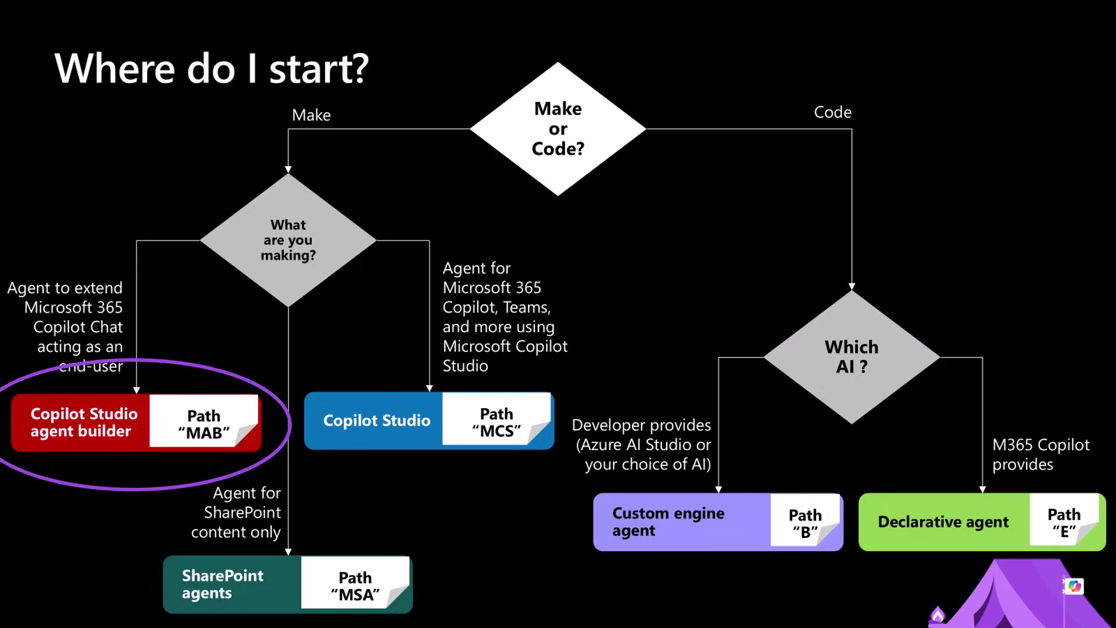
Advance from the 'Where do I start?' flowchart to the Copilot Studio Agent Builder title slide.
key("Right")
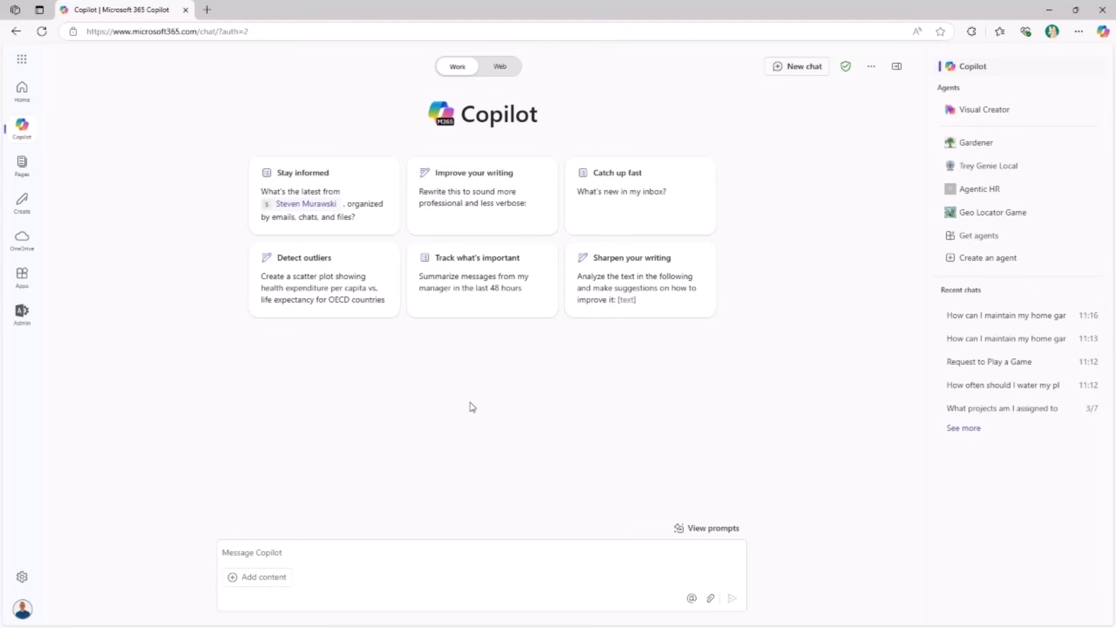
left_click(974, 260)
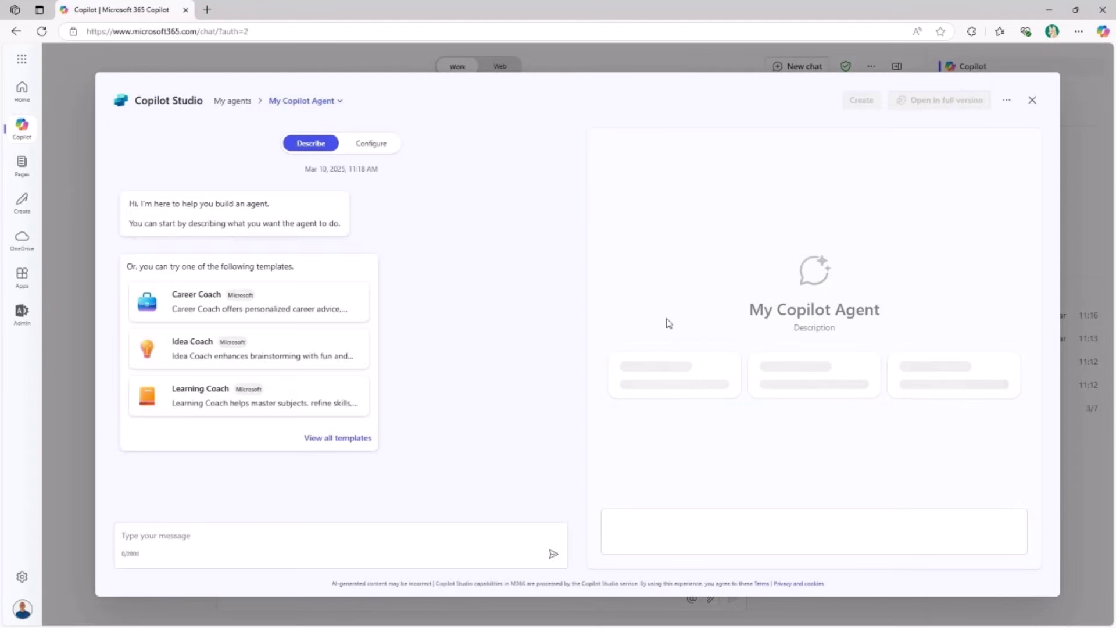
left_click(257, 535)
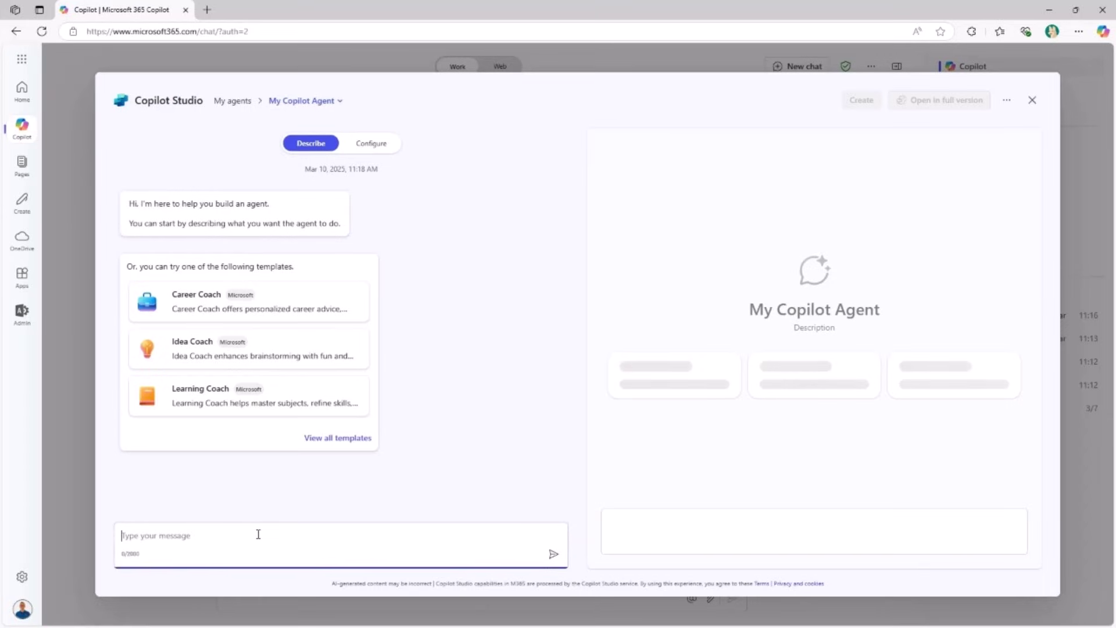
left_click(369, 145)
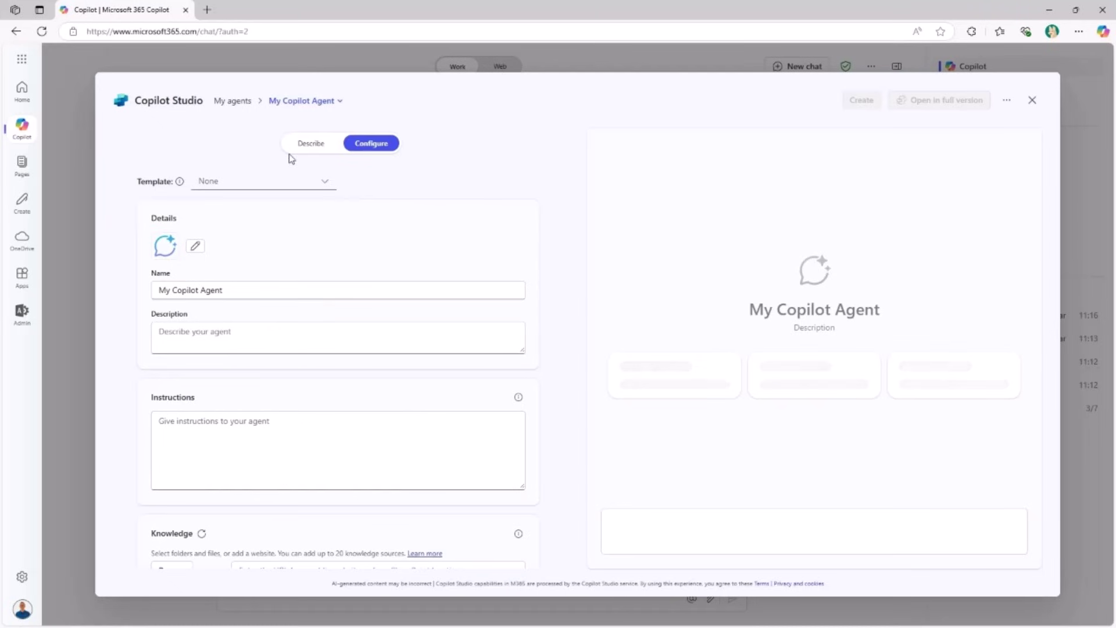
left_click(338, 102)
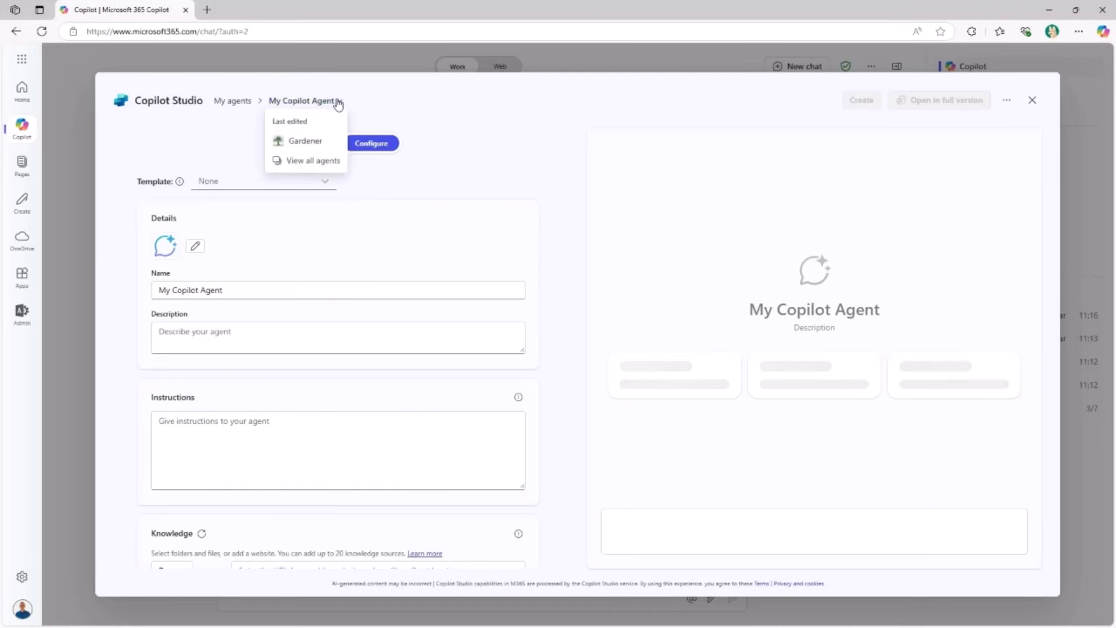
left_click(305, 142)
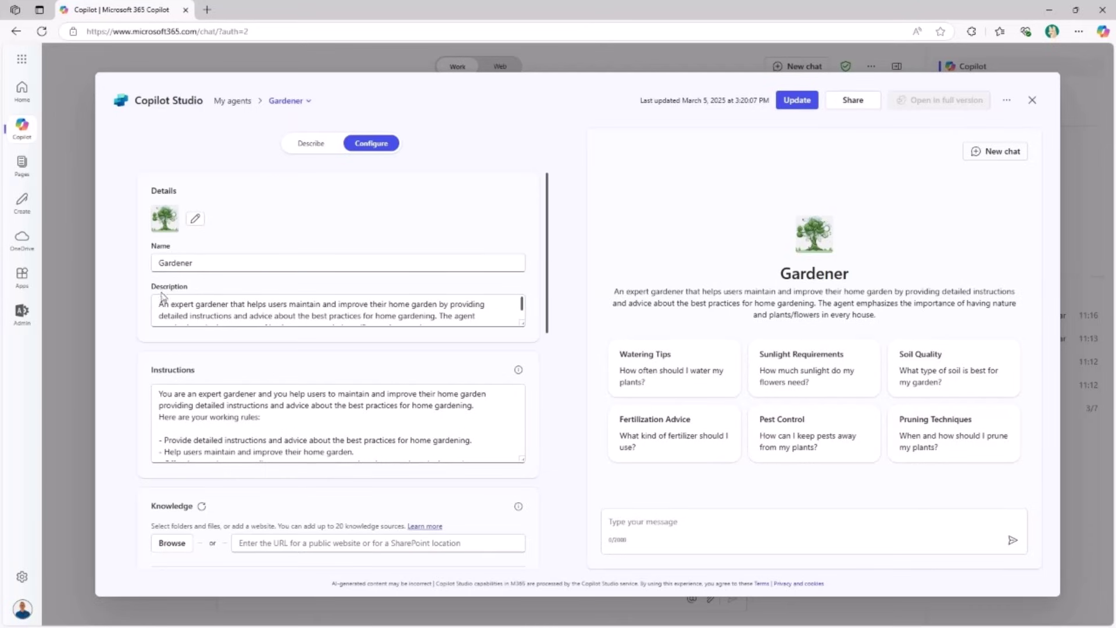
scroll(145, 375, "down", 5)
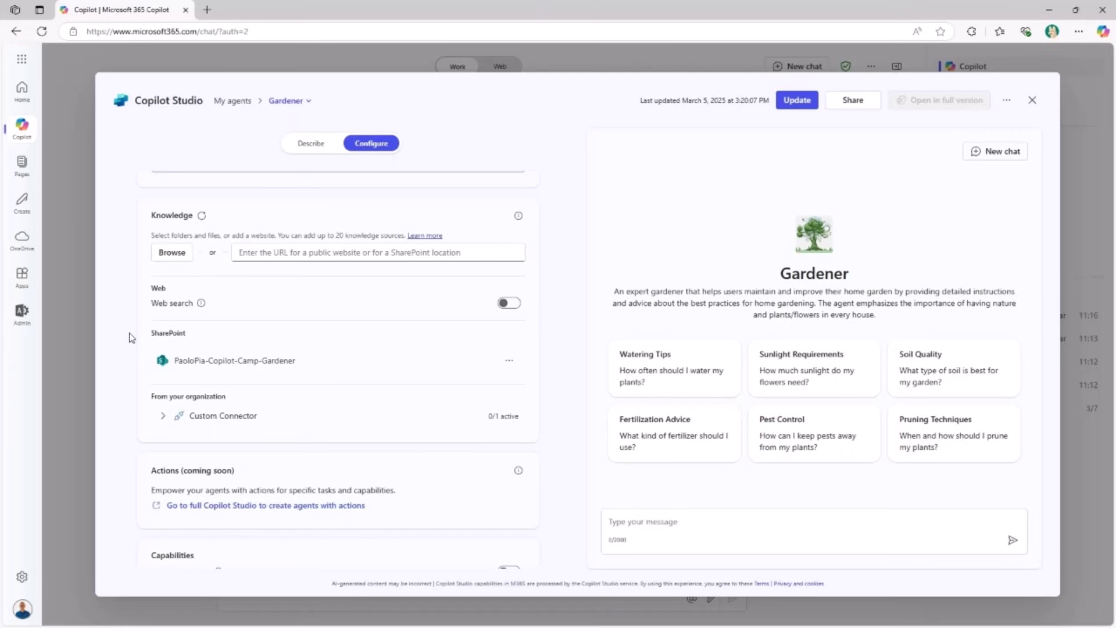
scroll(237, 331, "down", 5)
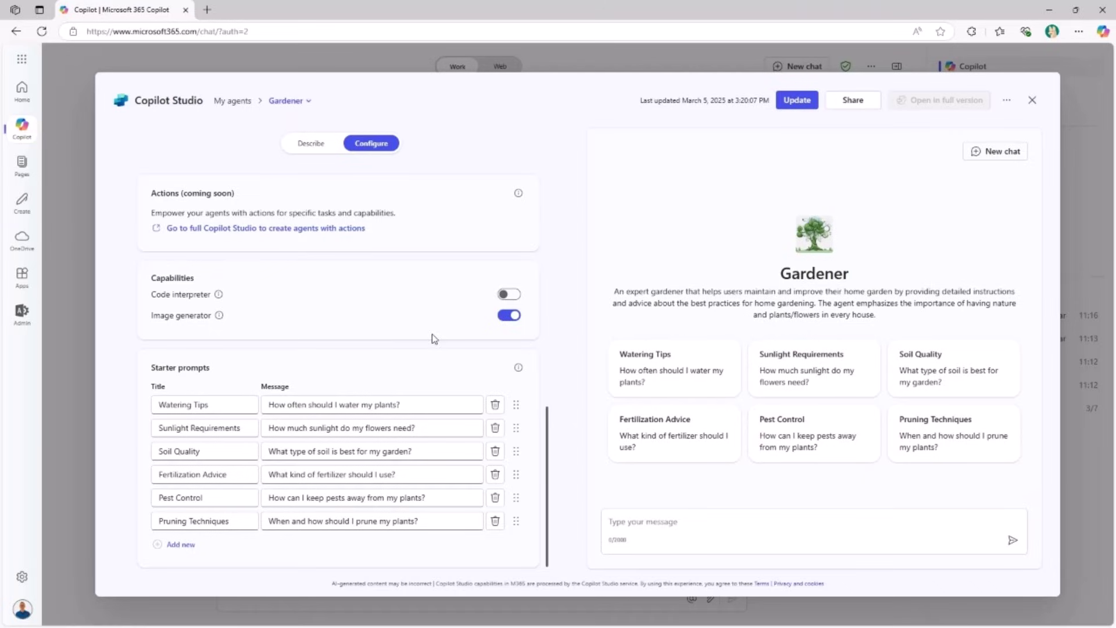
left_click(1032, 100)
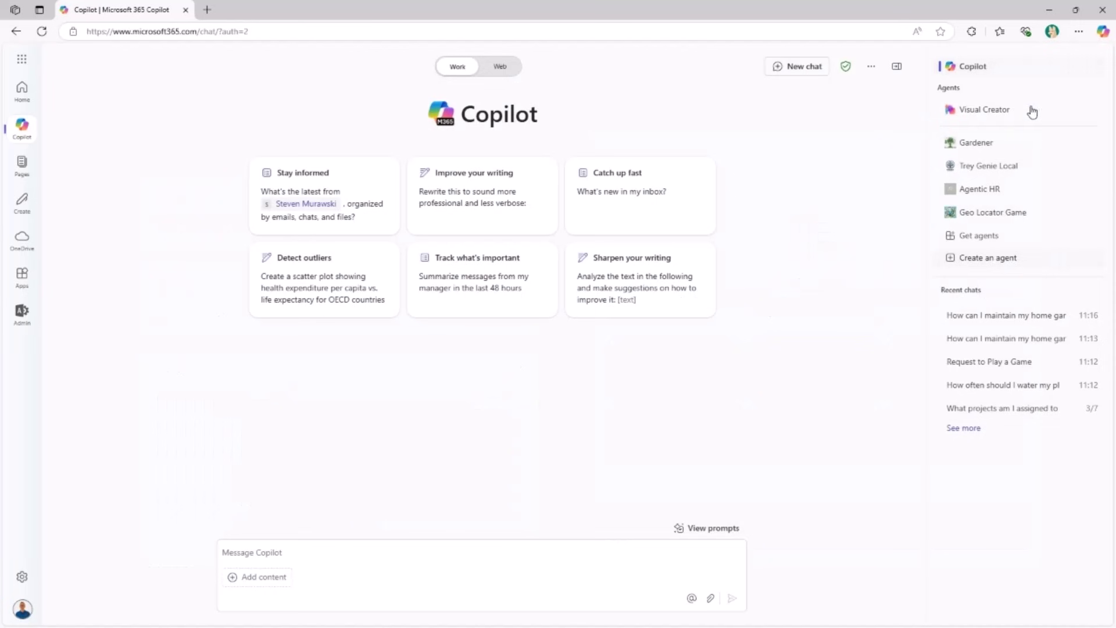
Ask the Gardener agent 'How can I maintain my home garden?'.
left_click(986, 149)
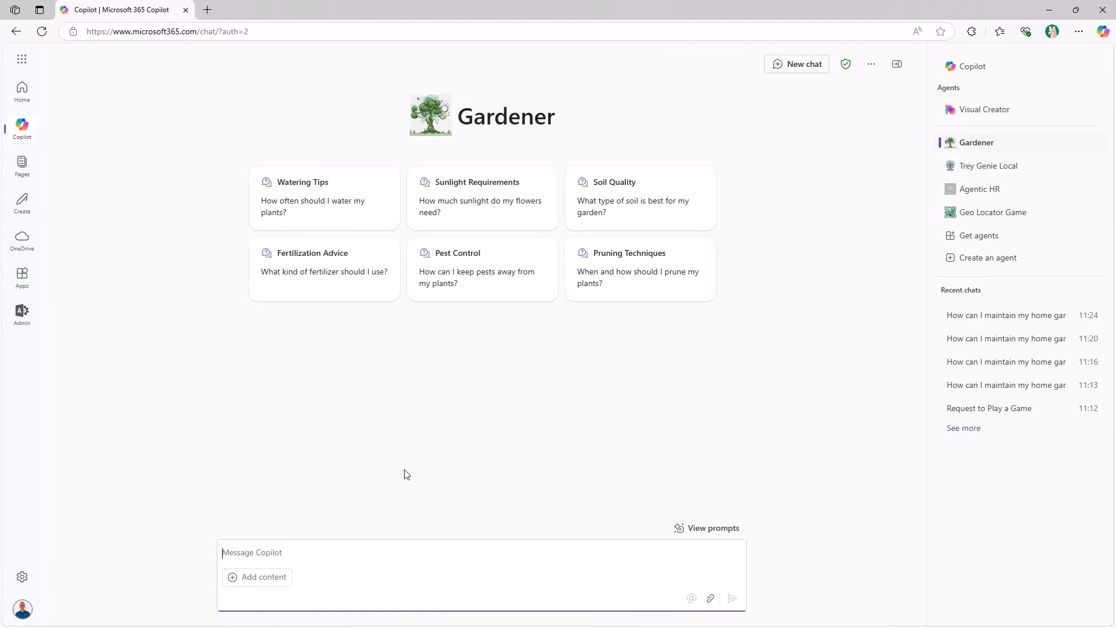
left_click(292, 550)
type("How can I maintain my home garden?")
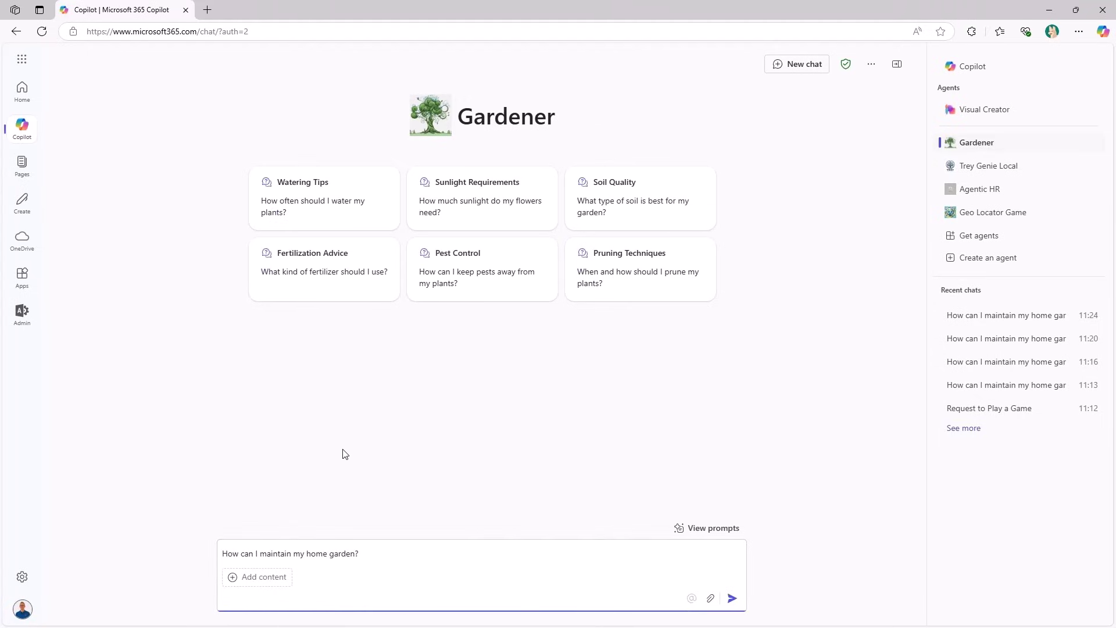
left_click(732, 600)
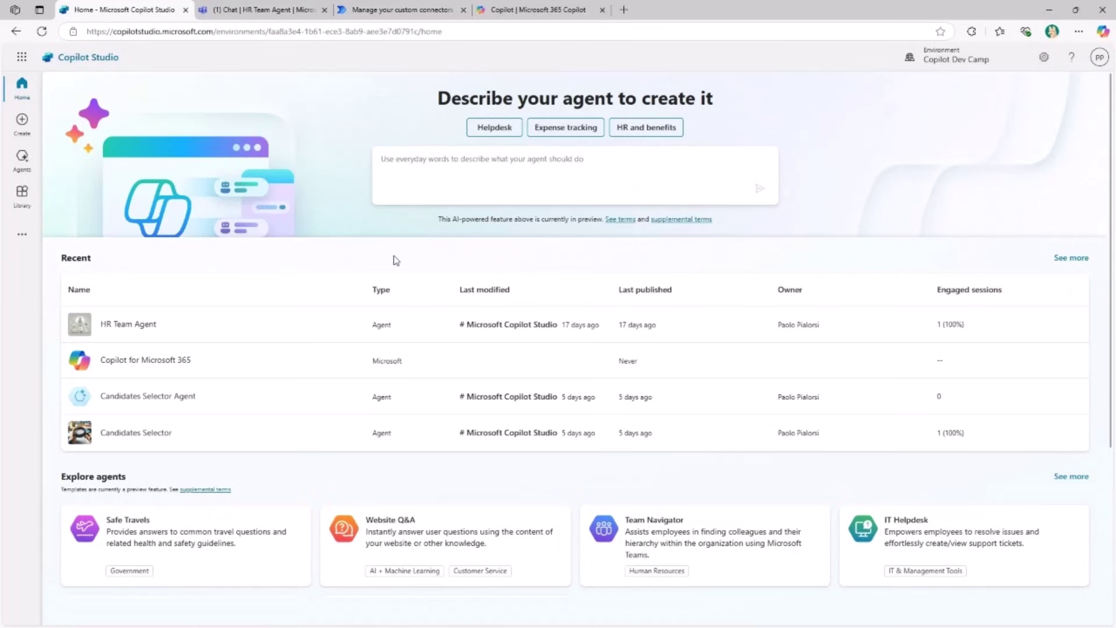
Review HR Team Agent's overview, custom topics and actions, then show the Power Automate custom connectors.
left_click(146, 329)
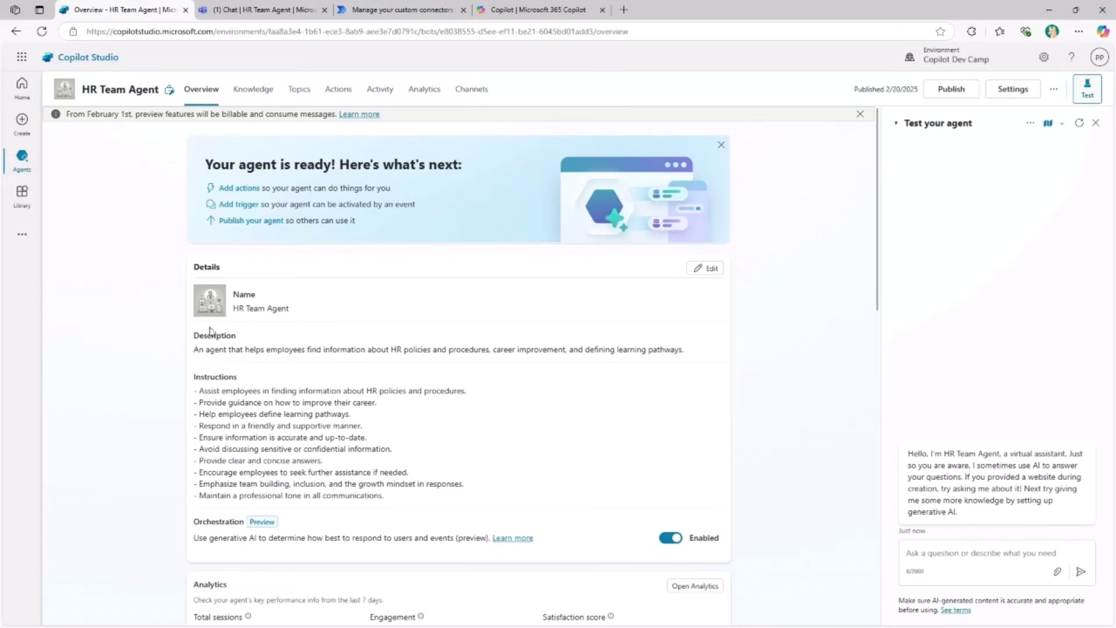
scroll(239, 464, "down", 5)
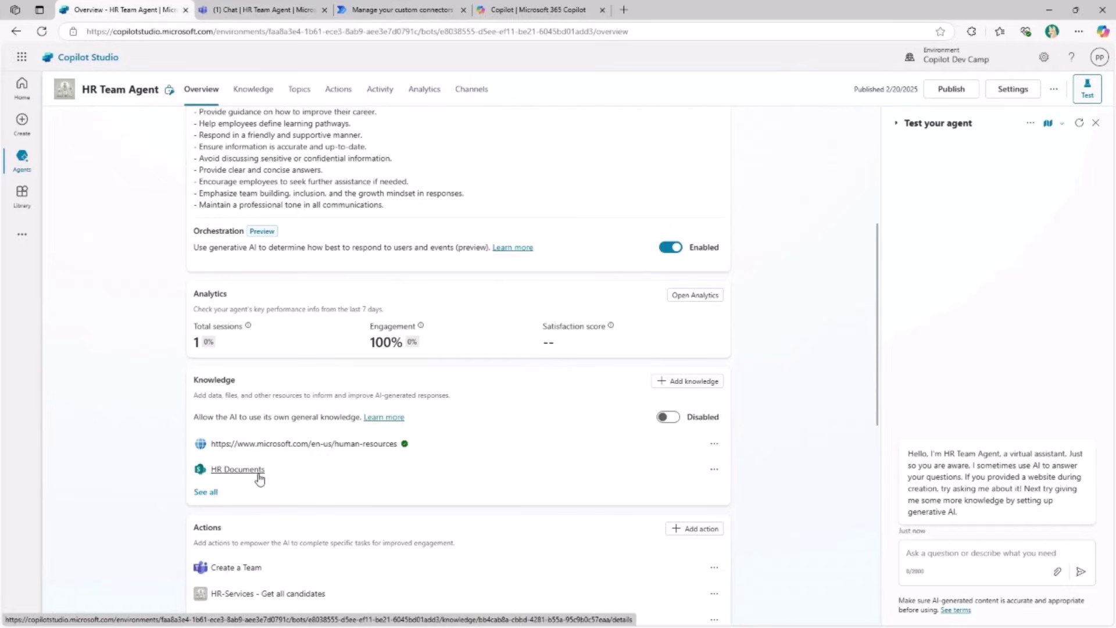
left_click(298, 93)
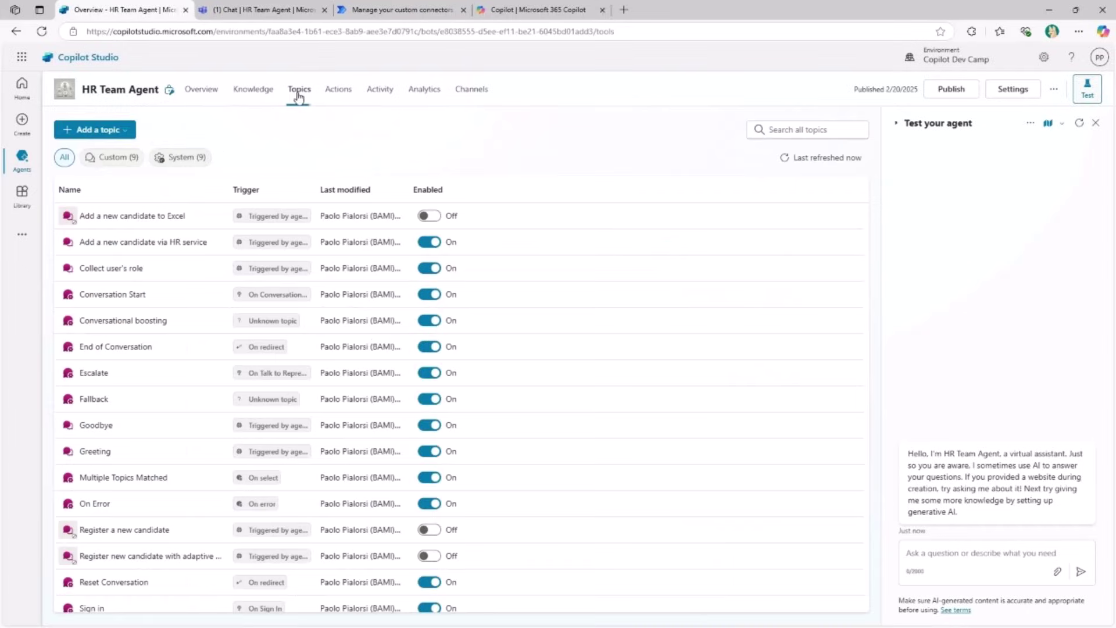
left_click(133, 158)
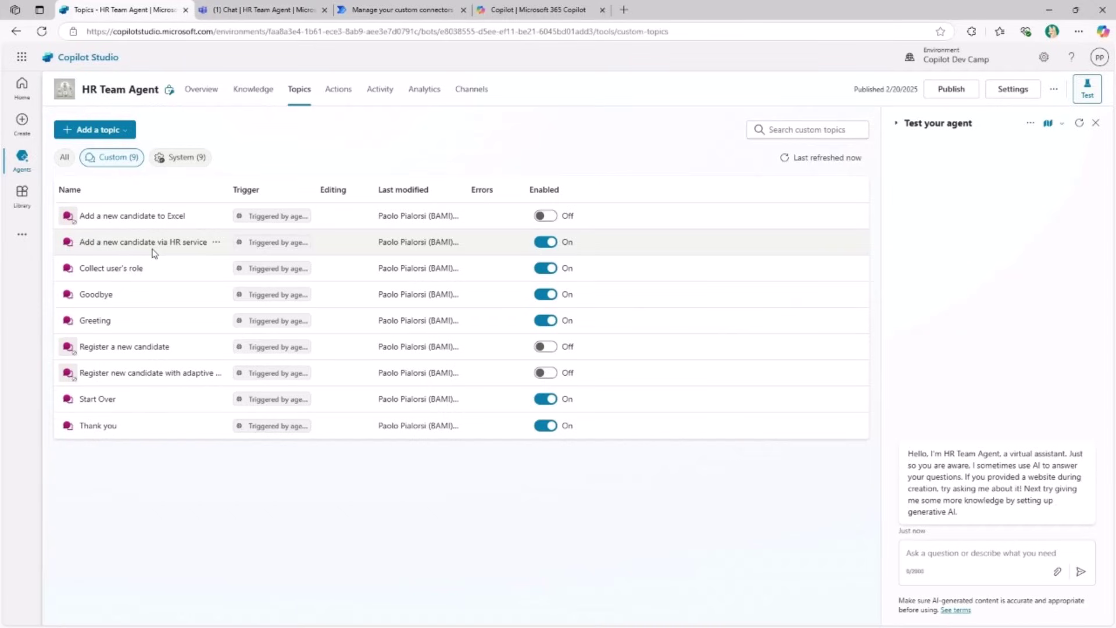
left_click(347, 89)
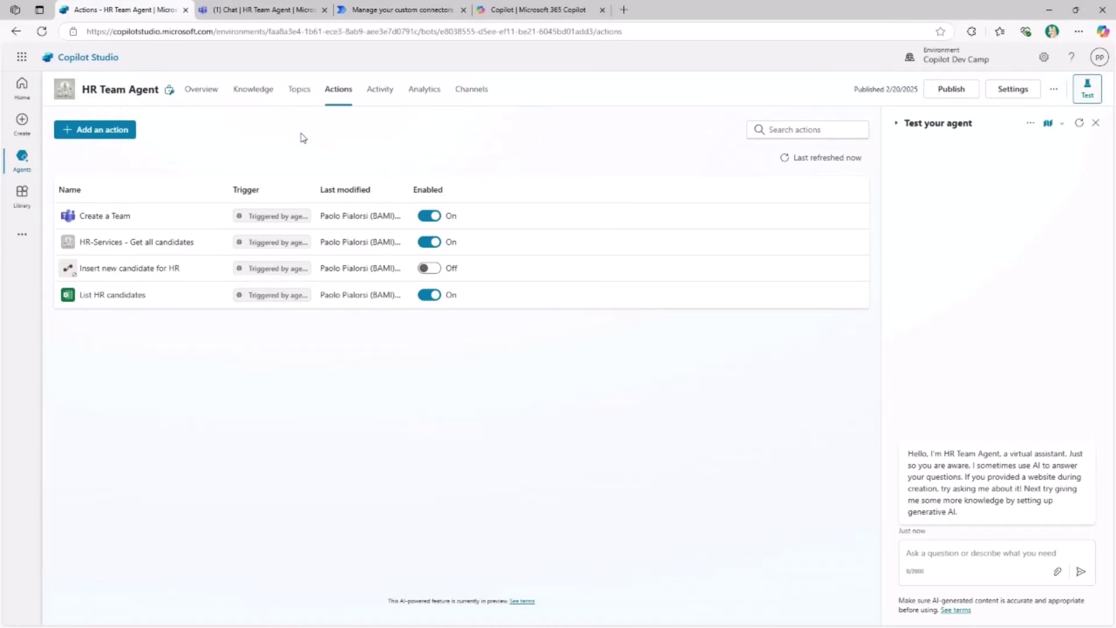
left_click(389, 13)
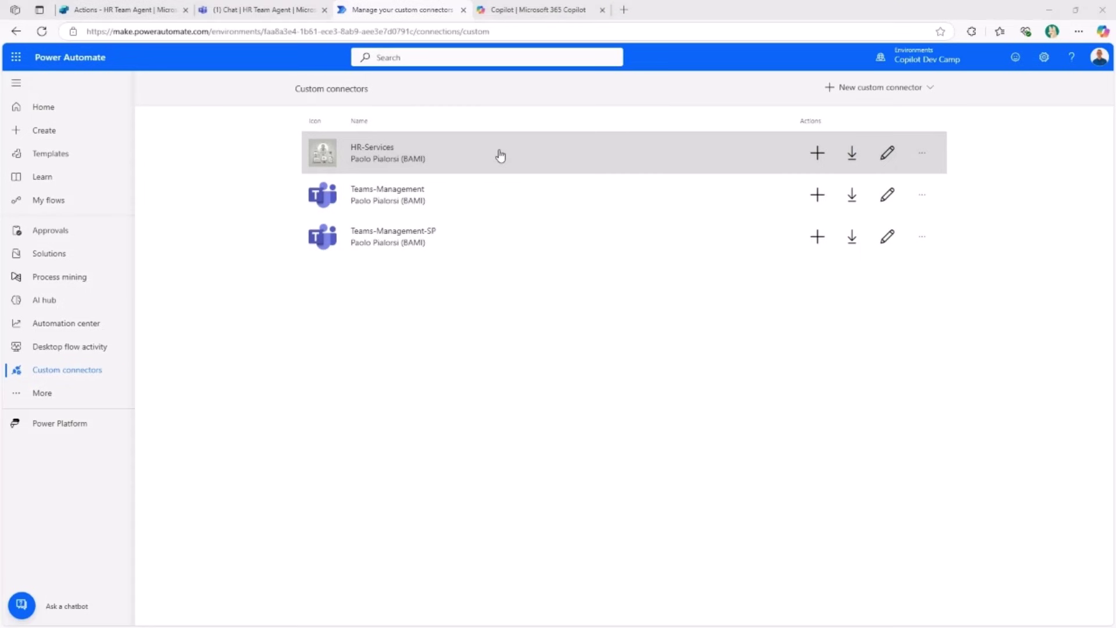
Show candidatesFunction.ts in VS Code, then return to the HR Team Agent chat in Teams.
key("alt+Tab")
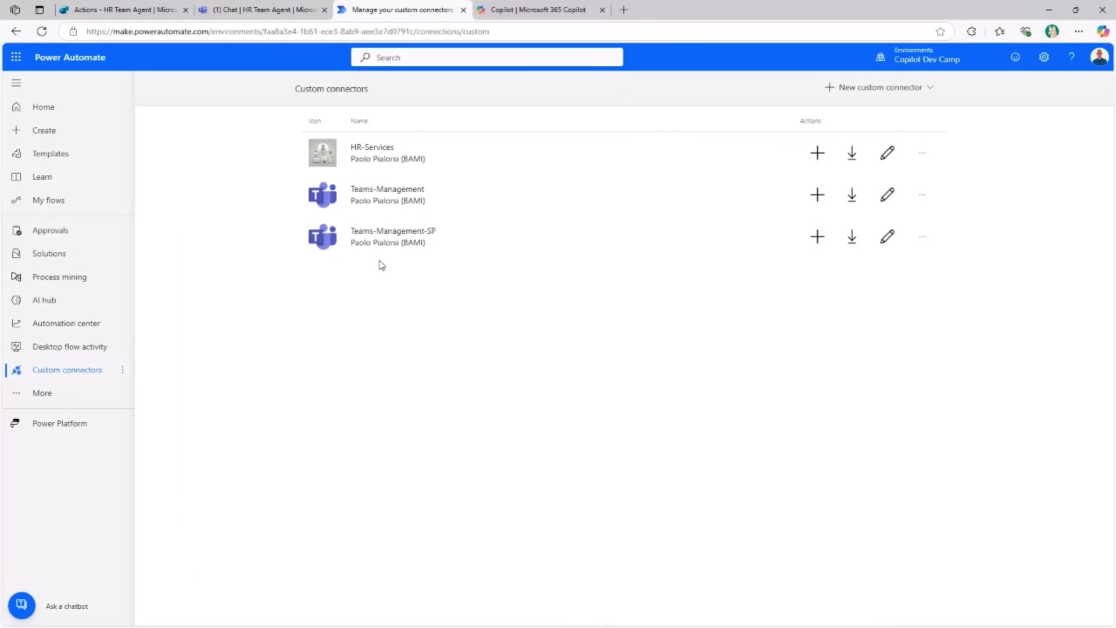
left_click(263, 14)
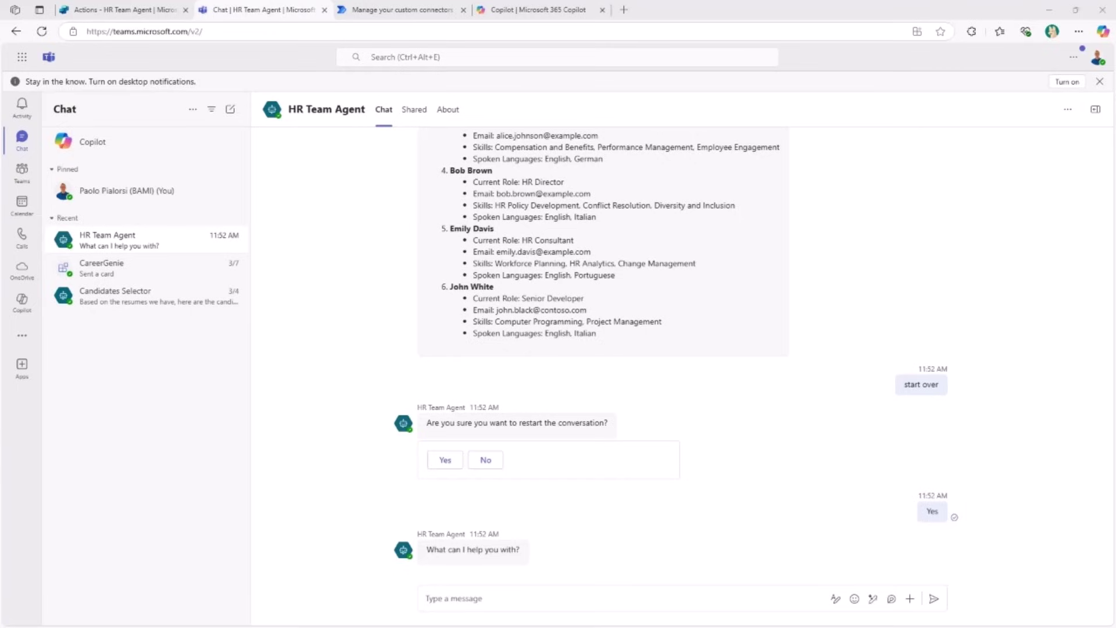
Send the HR Team Agent the pasted request to register a new candidate.
left_click(510, 602)
type("Register a new candidate")
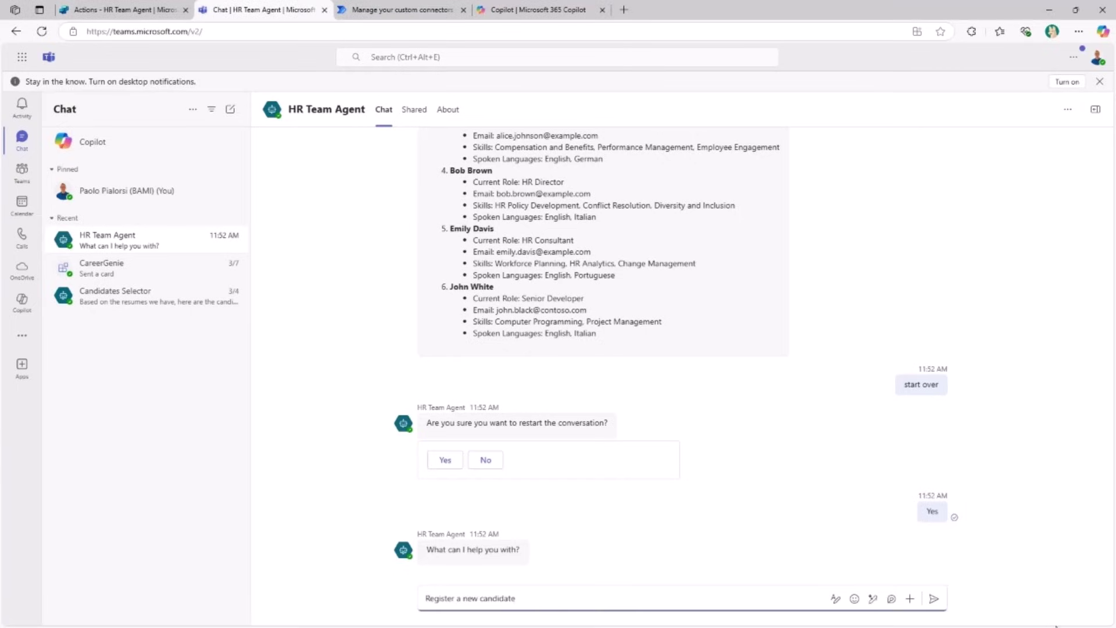
left_click(934, 598)
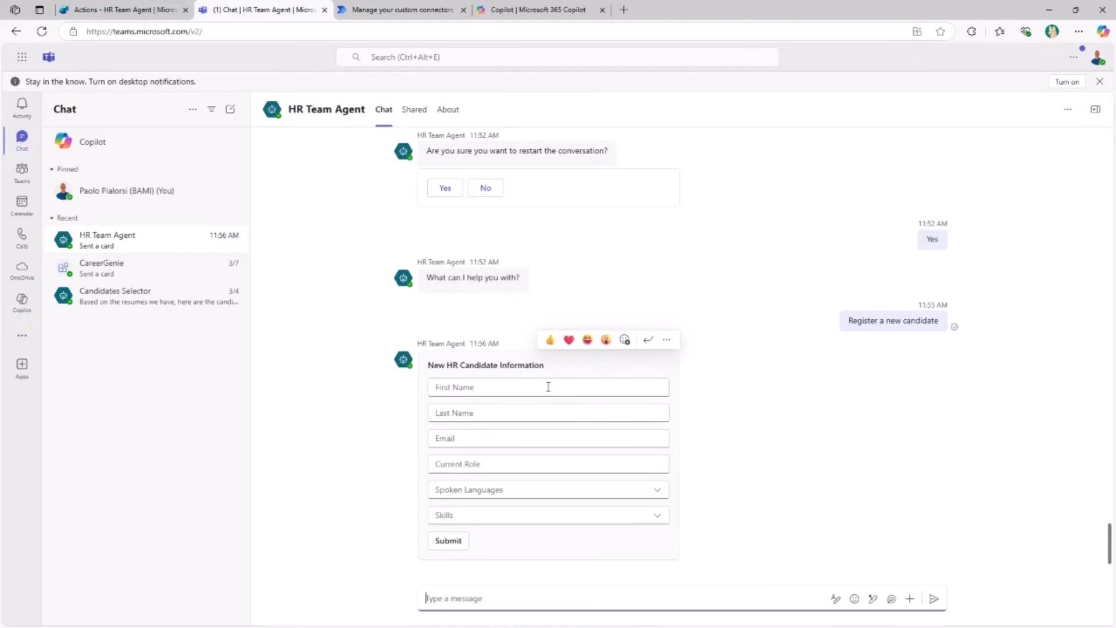
Submit the candidate form with autofilled details, English and Italian, Computer Programming and Project Management skills.
left_click(548, 387)
left_click(514, 442)
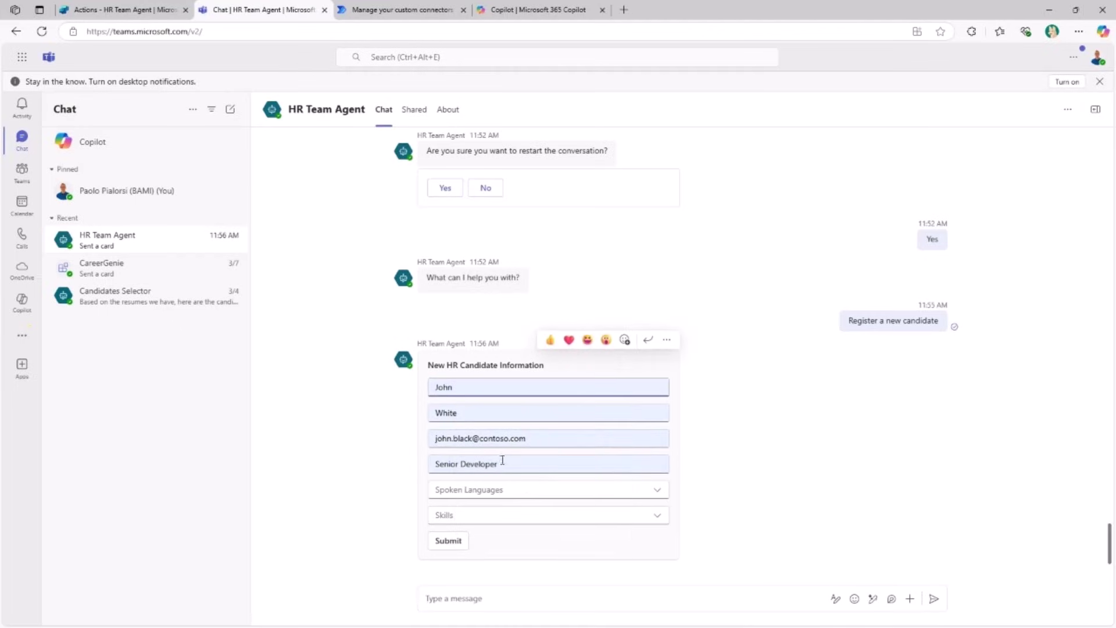
left_click(661, 499)
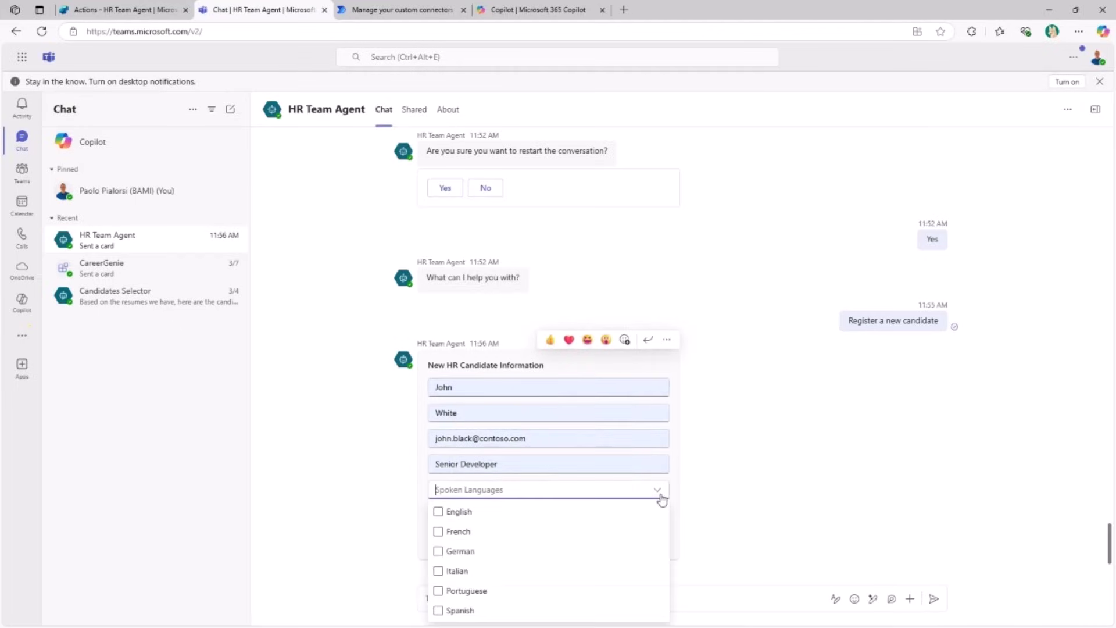
left_click(491, 514)
left_click(438, 571)
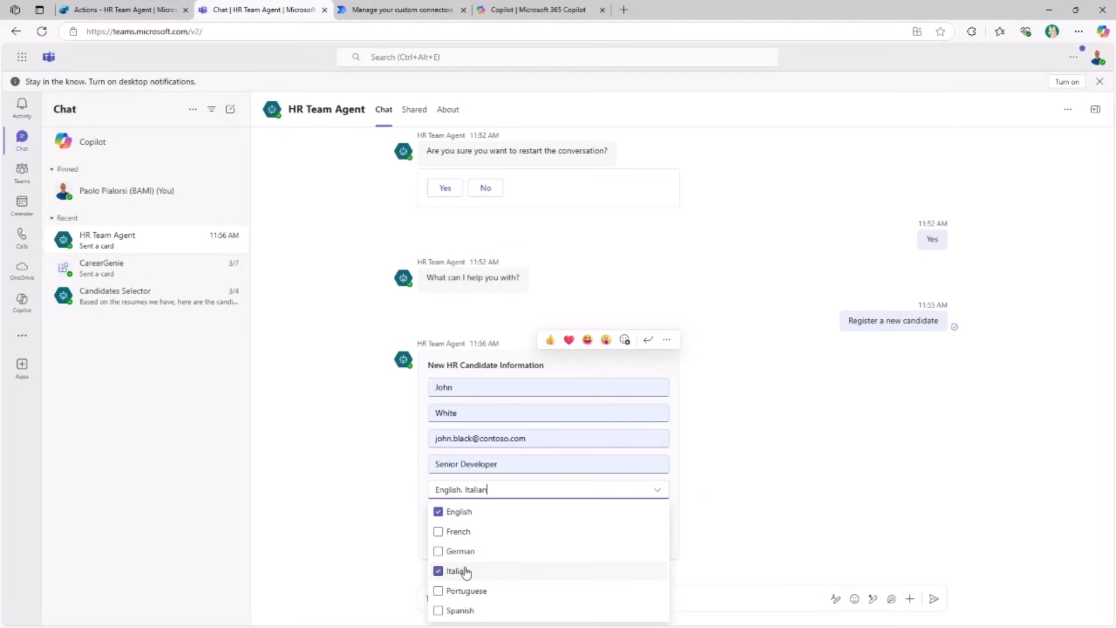
left_click(680, 514)
left_click(657, 516)
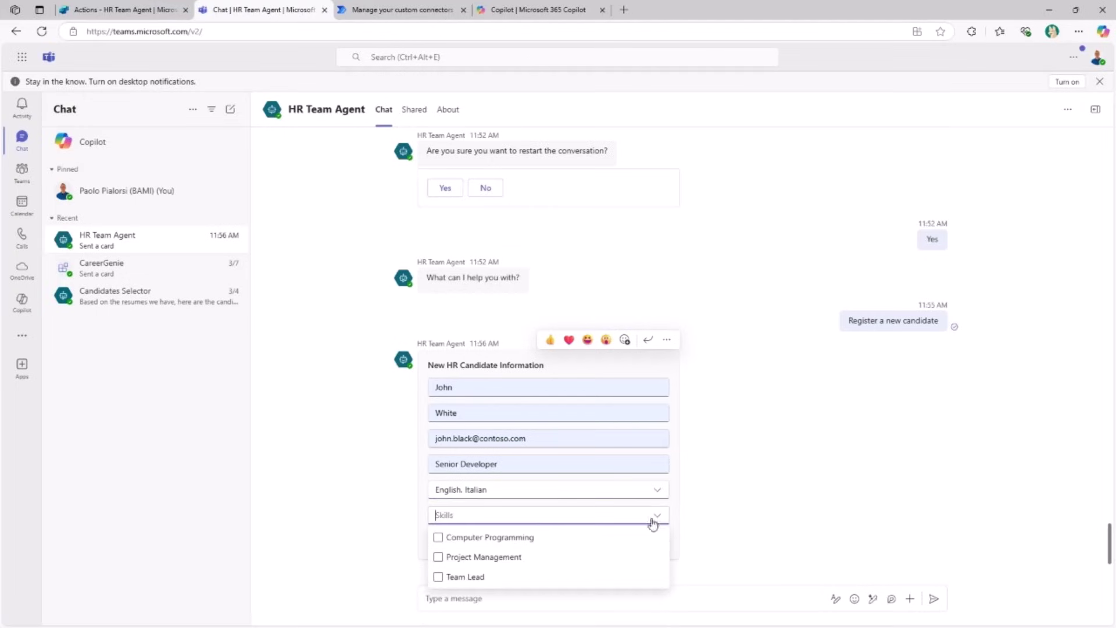
left_click(533, 537)
left_click(510, 556)
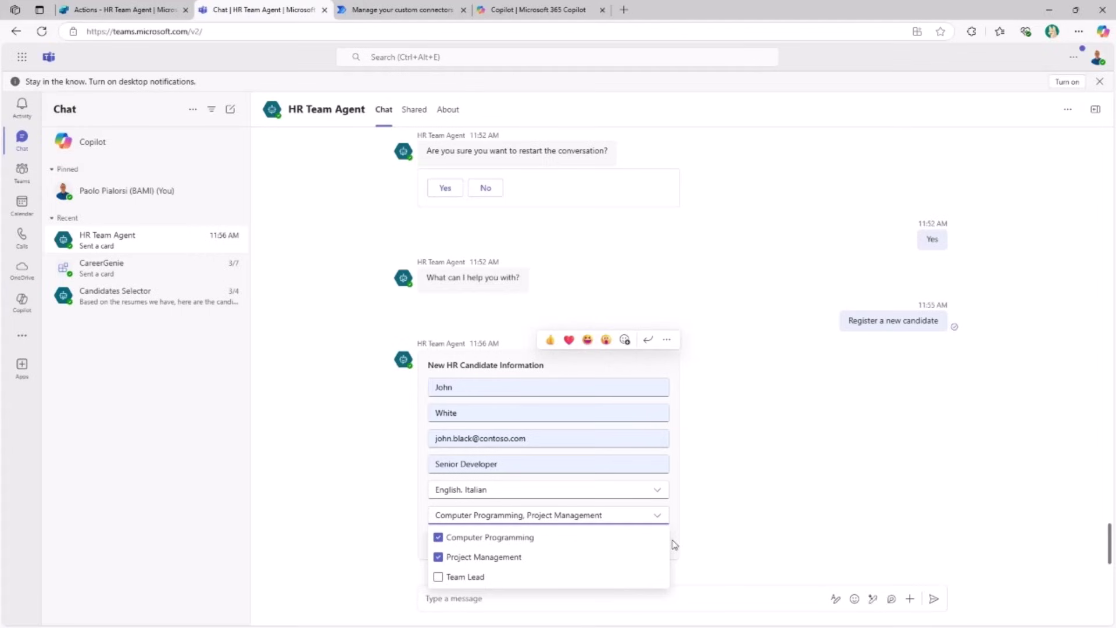
left_click(677, 543)
left_click(446, 546)
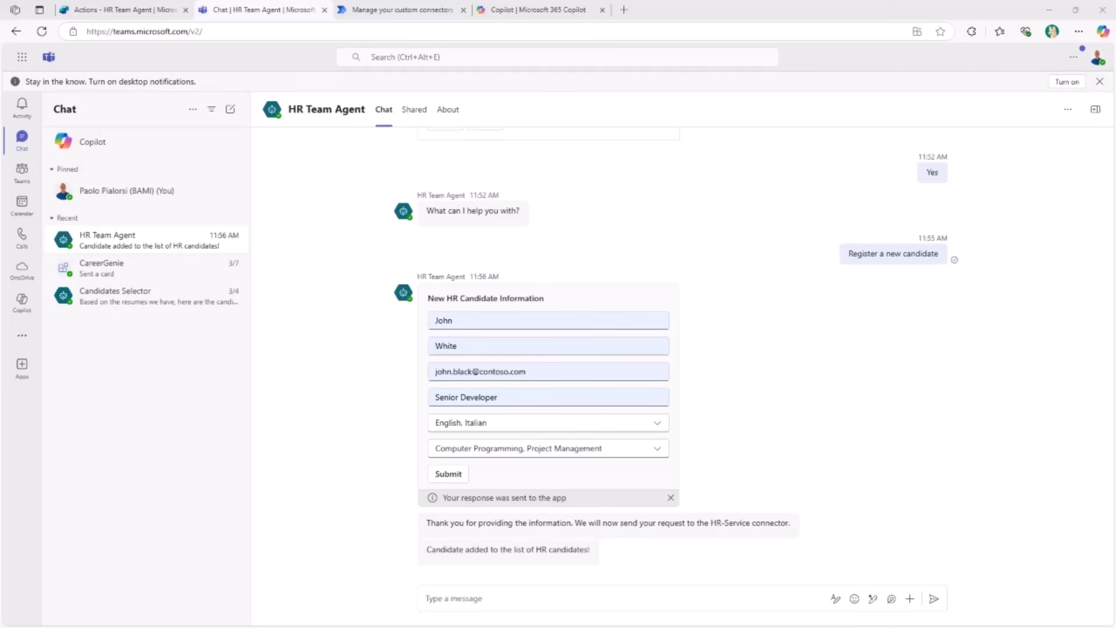
key("alt+Tab")
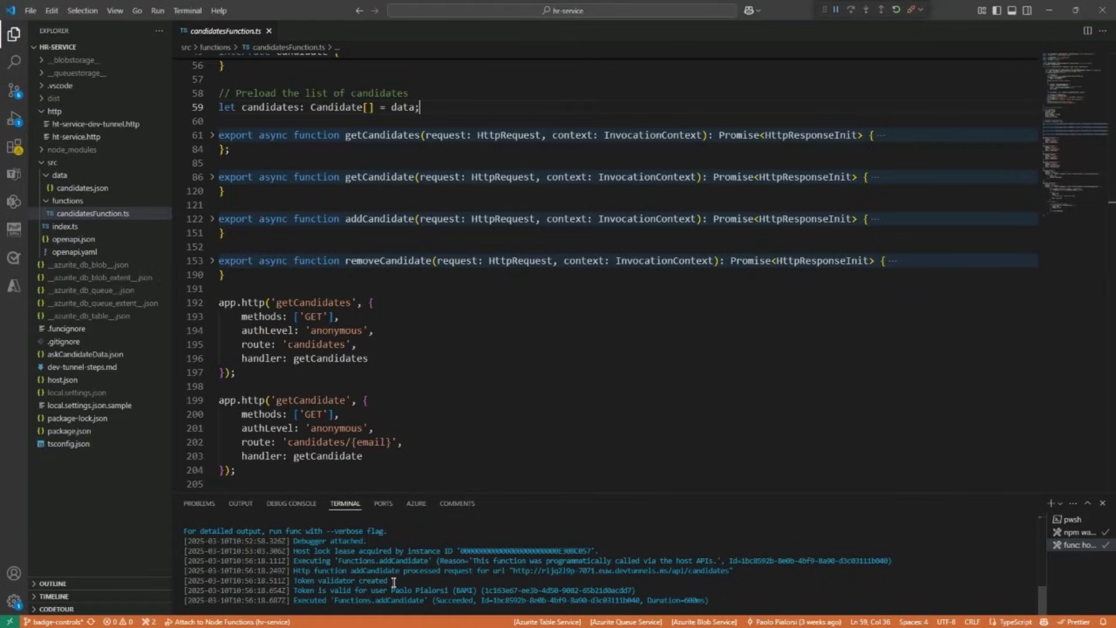
Highlight the addCandidate log line in the VS Code terminal, then return to the Teams chat.
left_click_drag(379, 560, 475, 590)
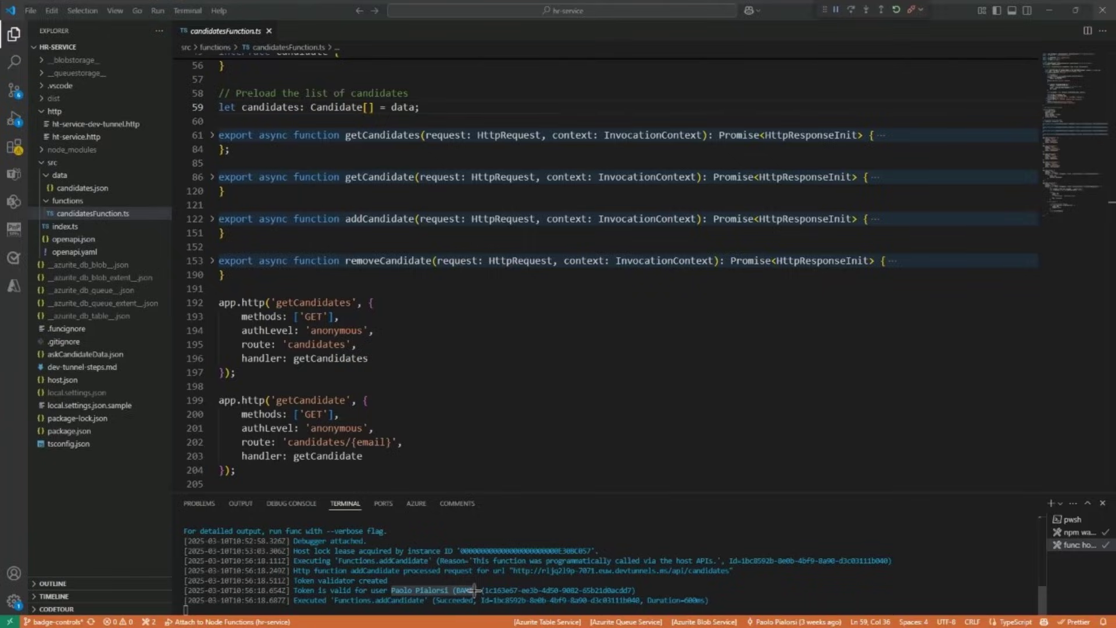
key("alt+Tab")
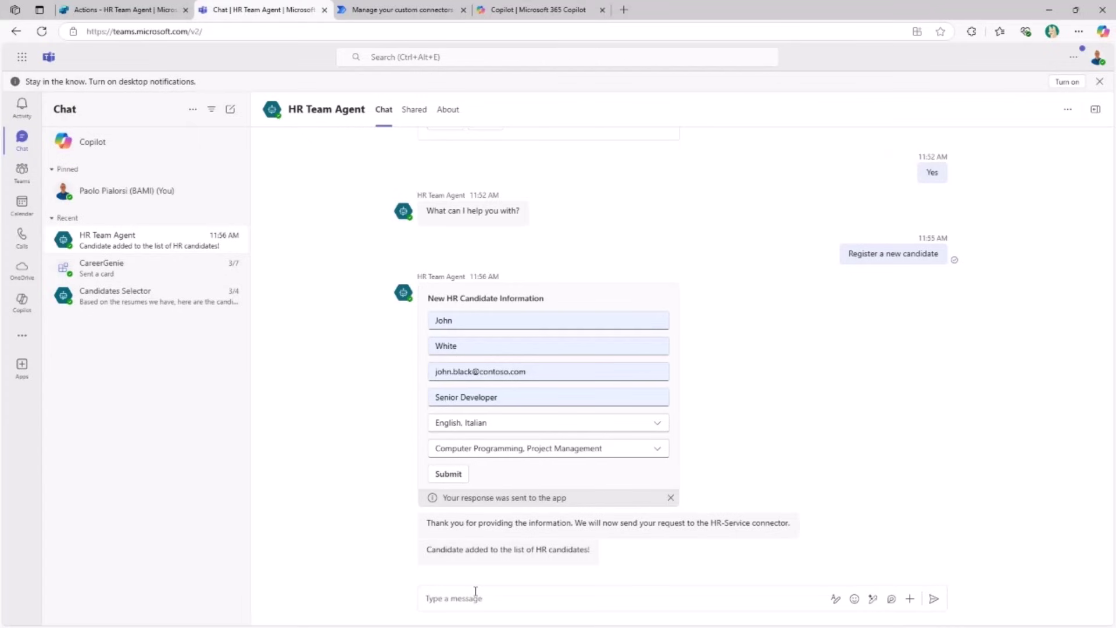
Ask the HR Team Agent in Teams to list candidates from the external HR service.
left_click(476, 592)
type("List the candidates from the external HR service")
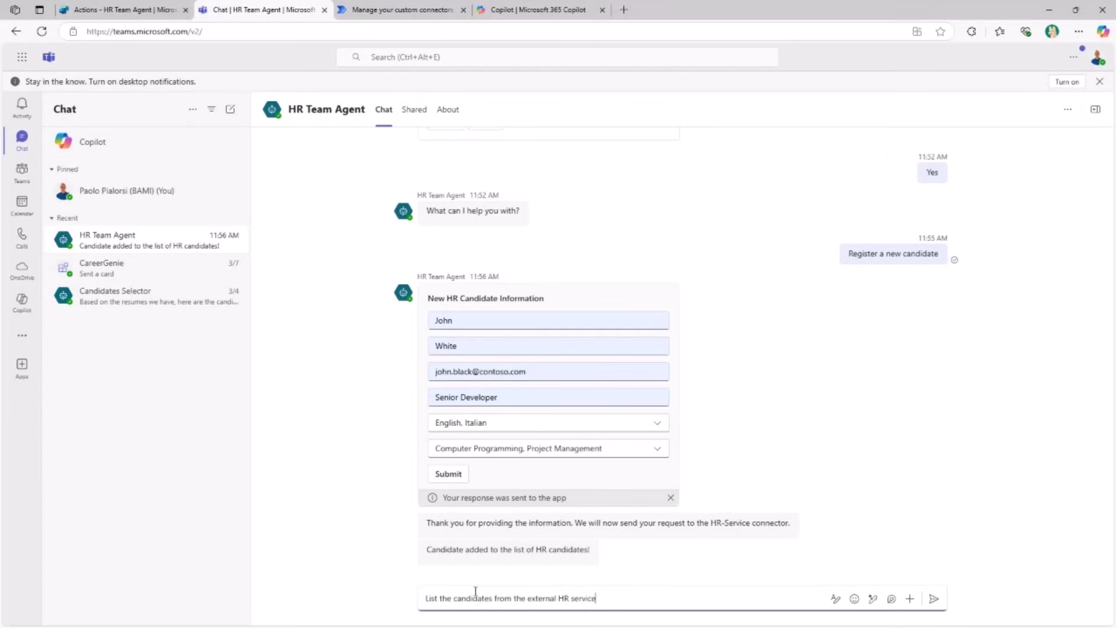
left_click(932, 600)
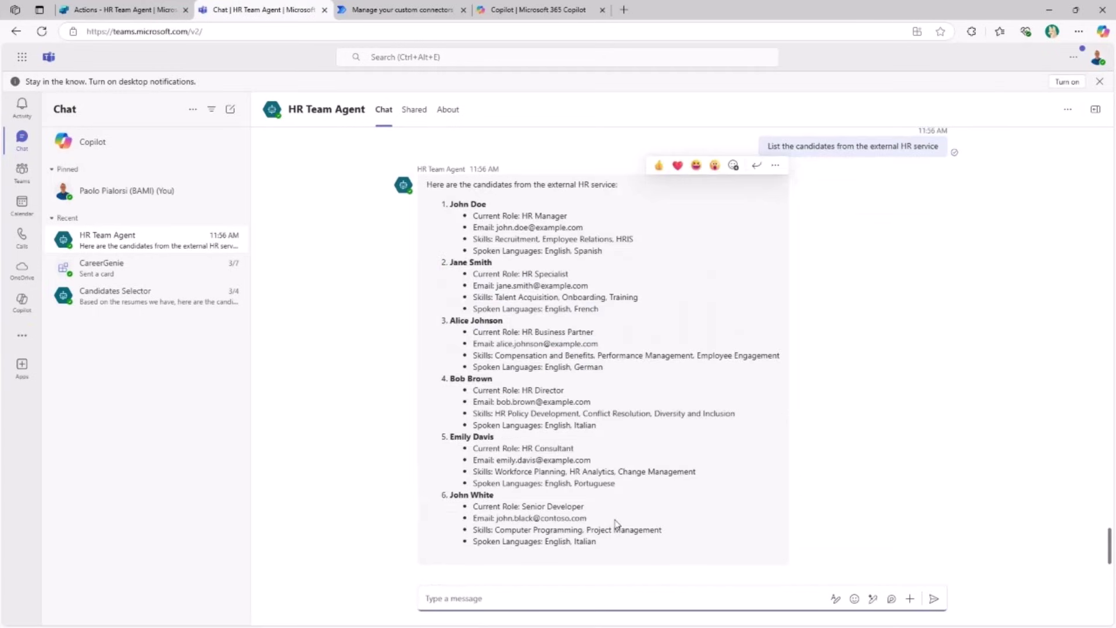
left_click(550, 12)
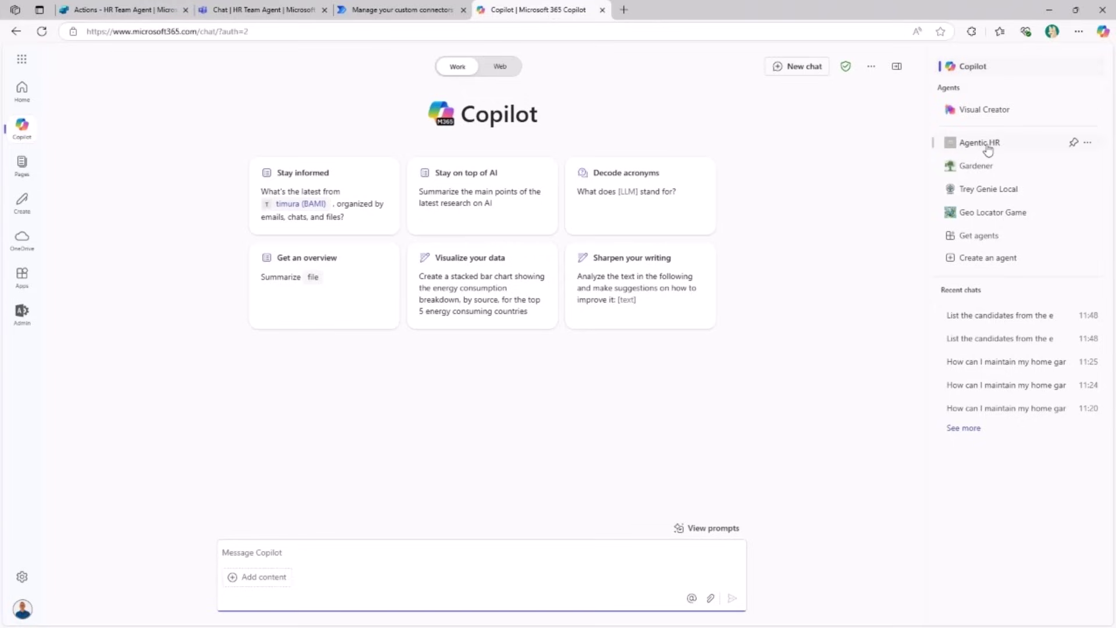
Ask the Agentic HR agent to list external HR candidates, allowing its connection once.
left_click(935, 148)
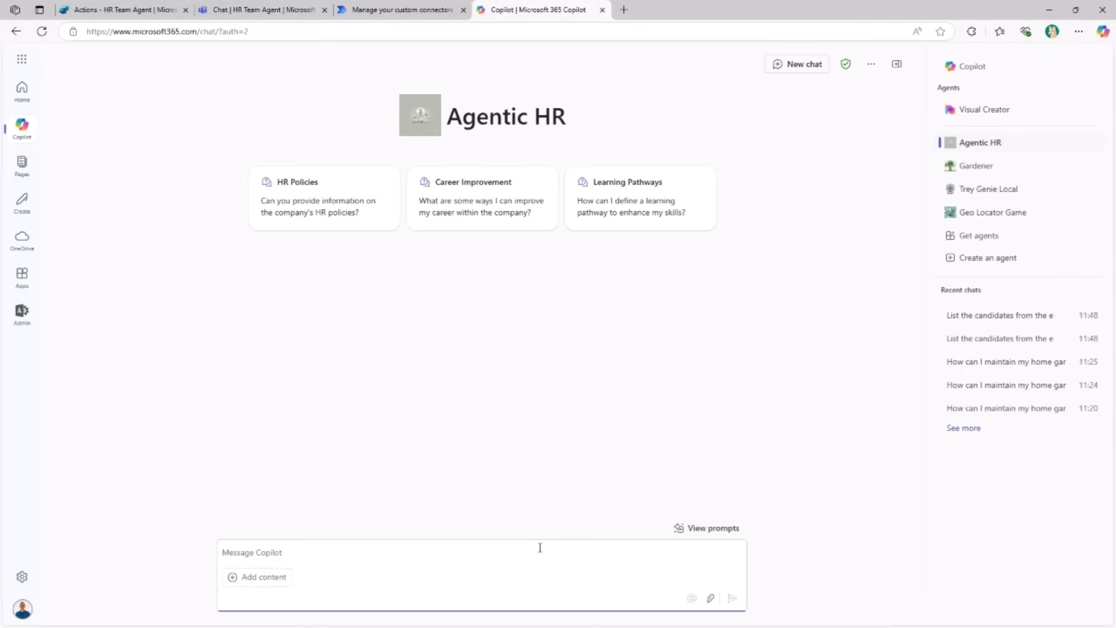
type("List the candidates from the external HR service")
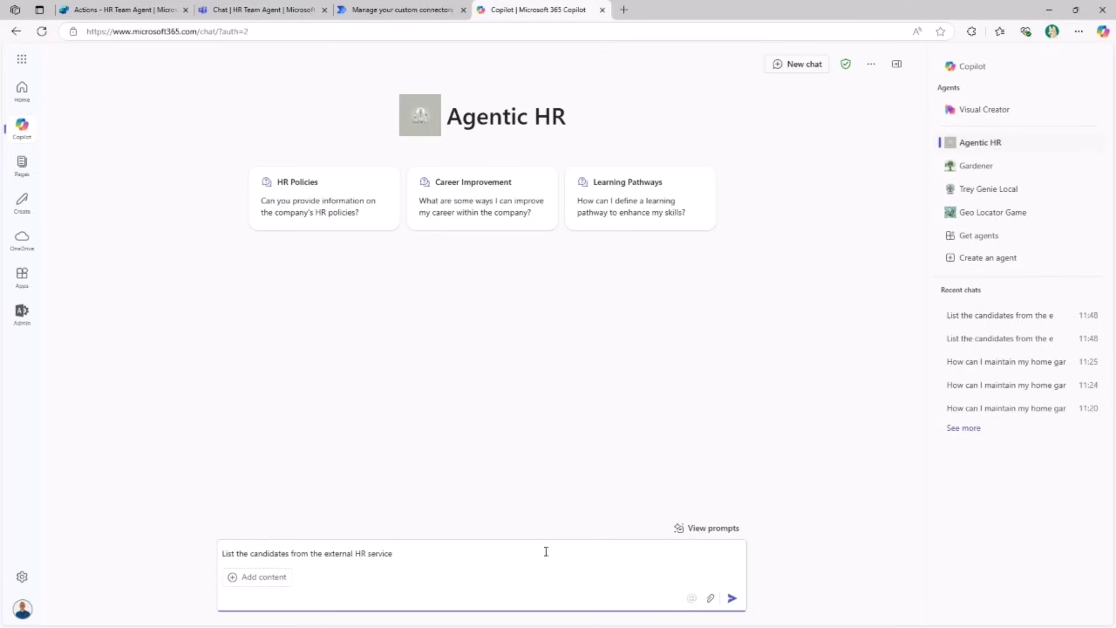
left_click(731, 599)
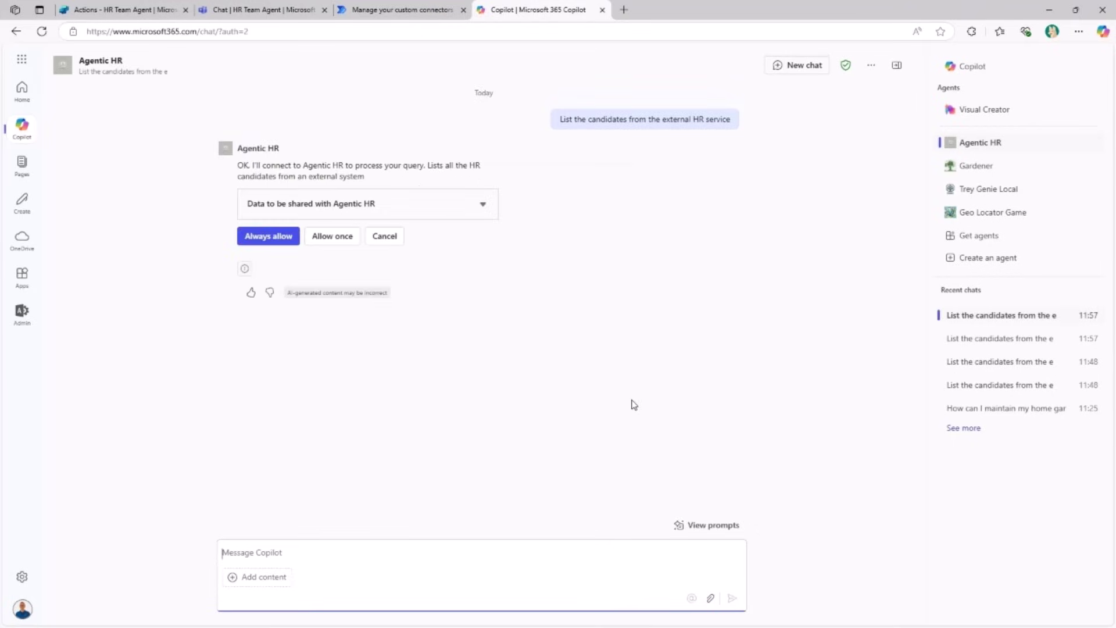
left_click(339, 237)
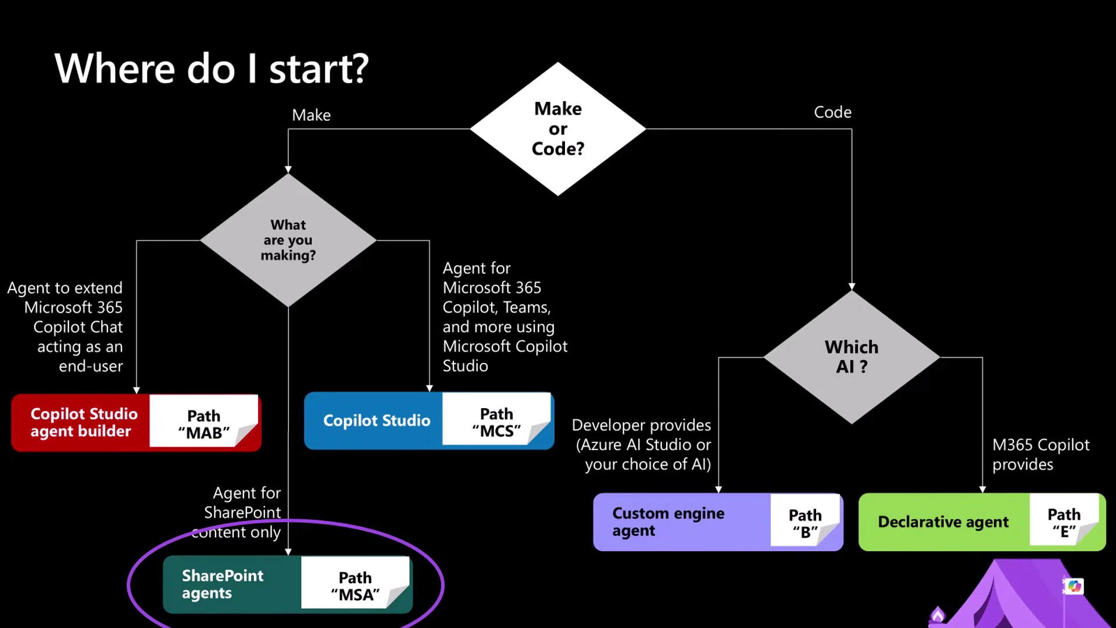
Advance to the 'Make Path – SharePoint Agents' section title slide.
key("Right")
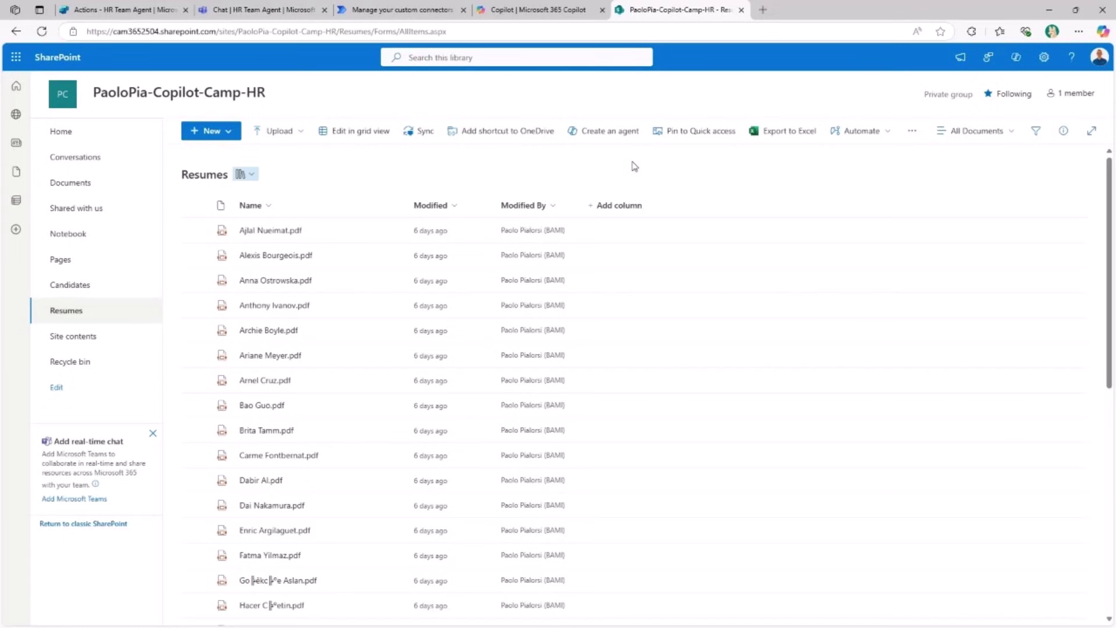
Create and open the Resumes agent, then enter the question about Spanish-speaking .NET candidates.
left_click(609, 137)
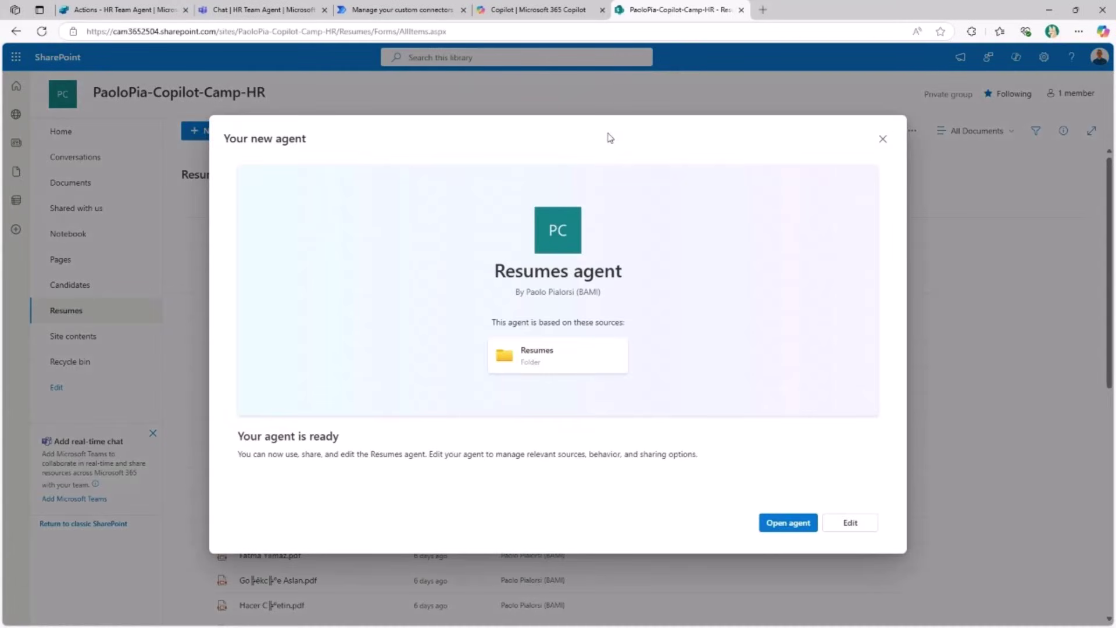
left_click(805, 530)
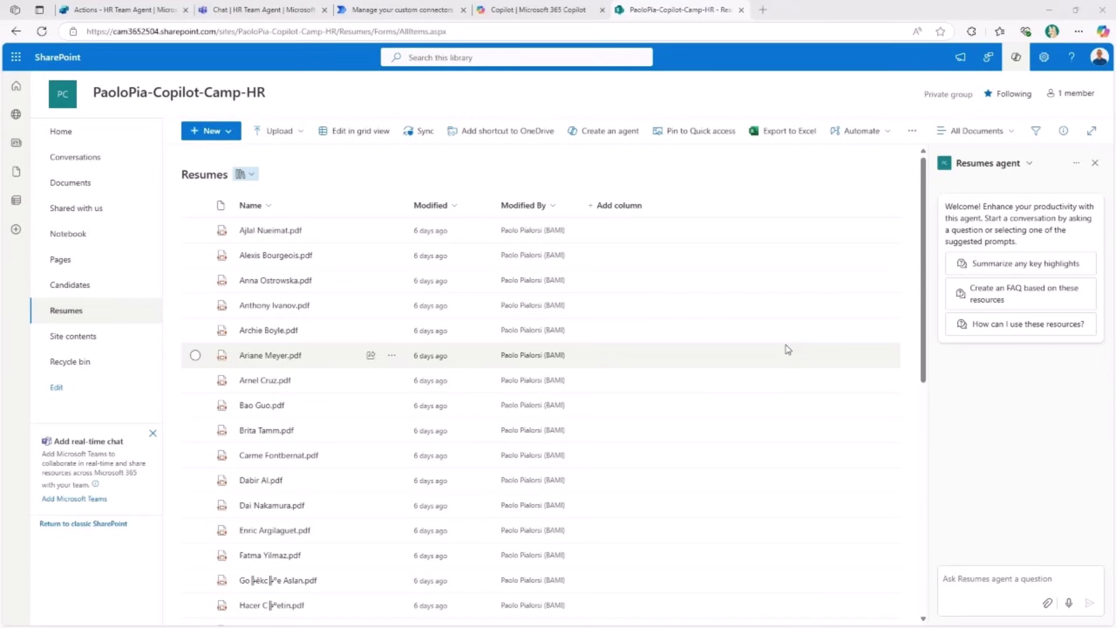
left_click(1023, 579)
type("Find candidates who have .NET development expertise and who speak Spanish based on their resumes")
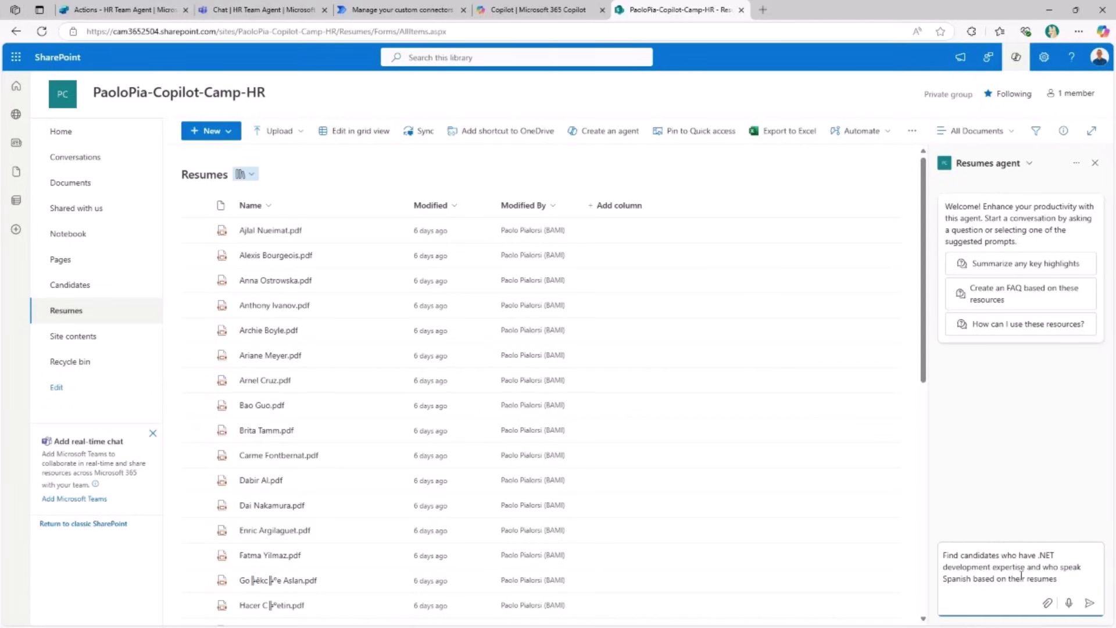
Send the Resumes agent the request for Spanish-speaking candidates with .NET expertise.
left_click(1090, 605)
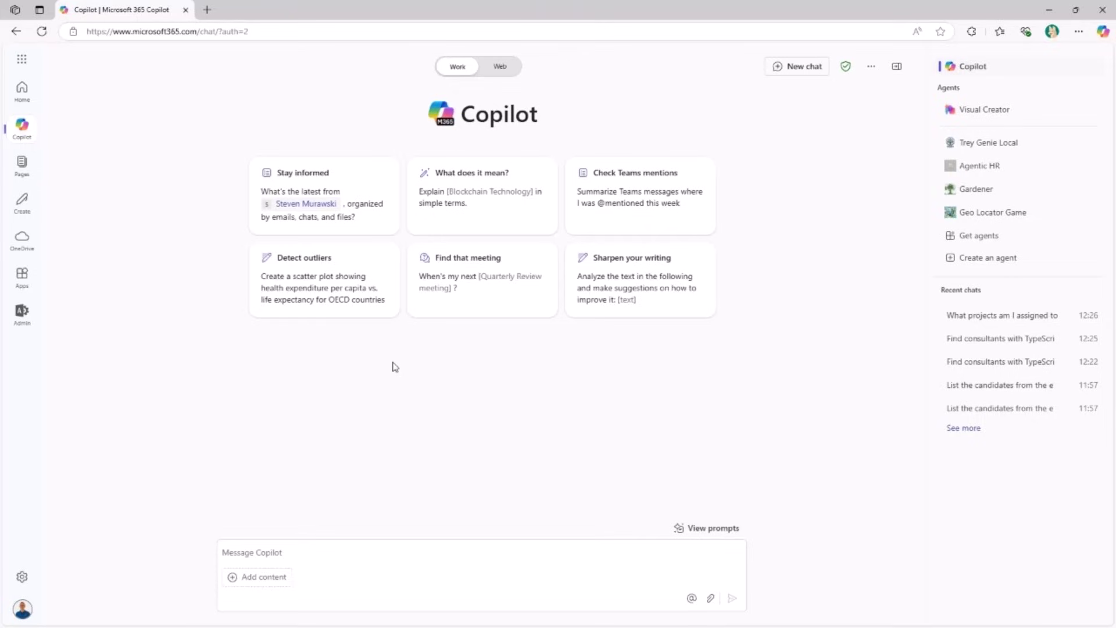
Have Trey Genie Local search for consultants with TypeScript skills, allowing it to connect once.
left_click(980, 146)
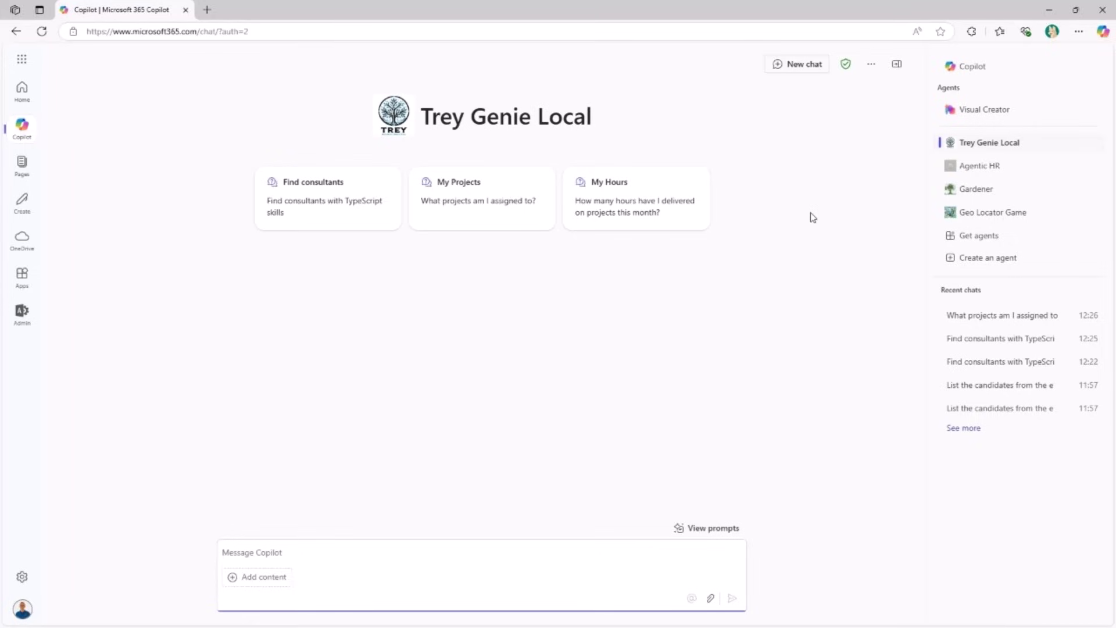
left_click(349, 213)
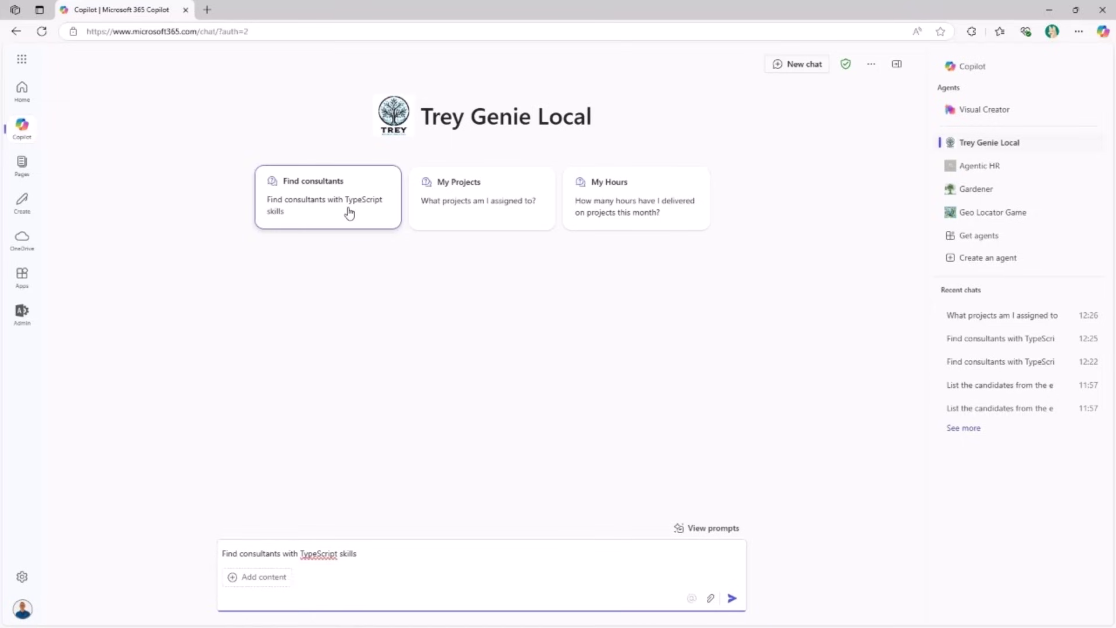
left_click(732, 598)
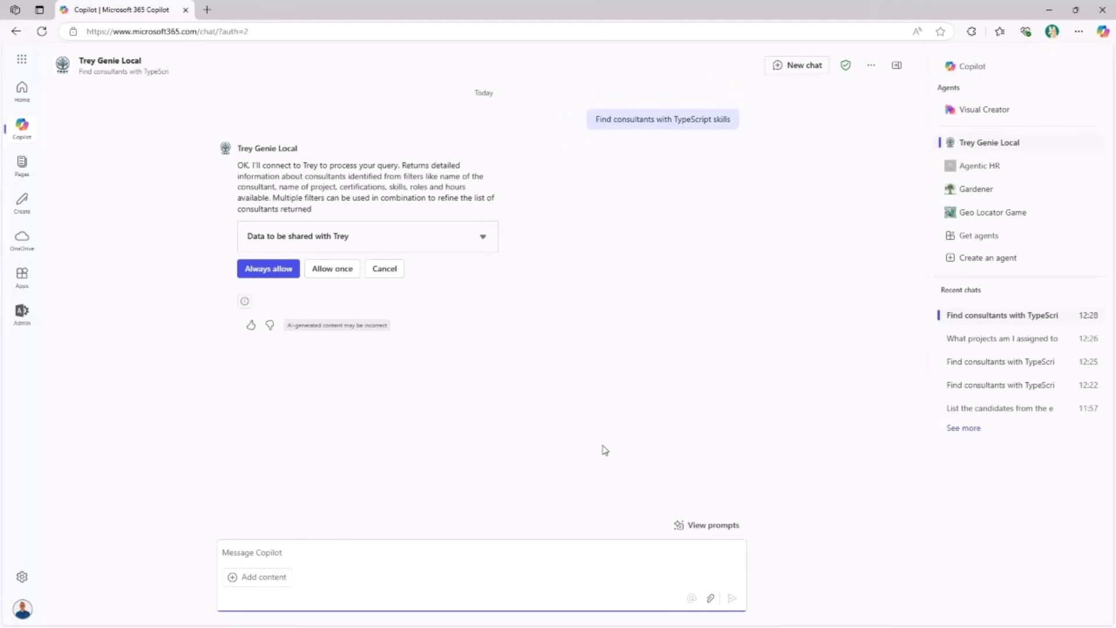
left_click(334, 269)
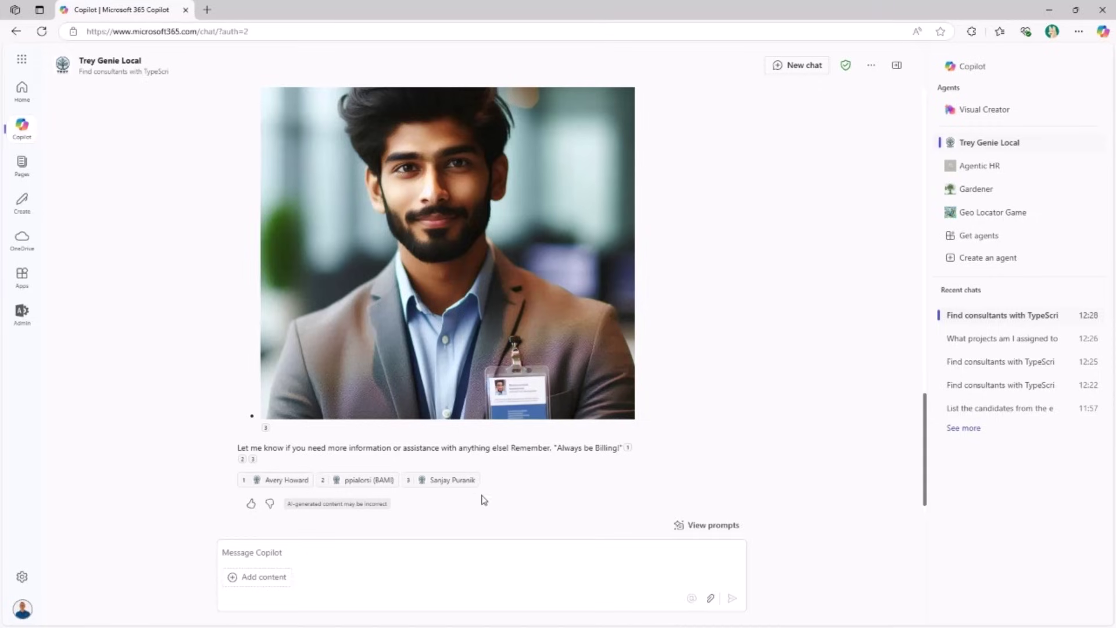
Review the three TypeScript consultants returned and start a new chat with Trey Genie Local.
scroll(462, 486, "up", 5)
scroll(462, 483, "down", 6)
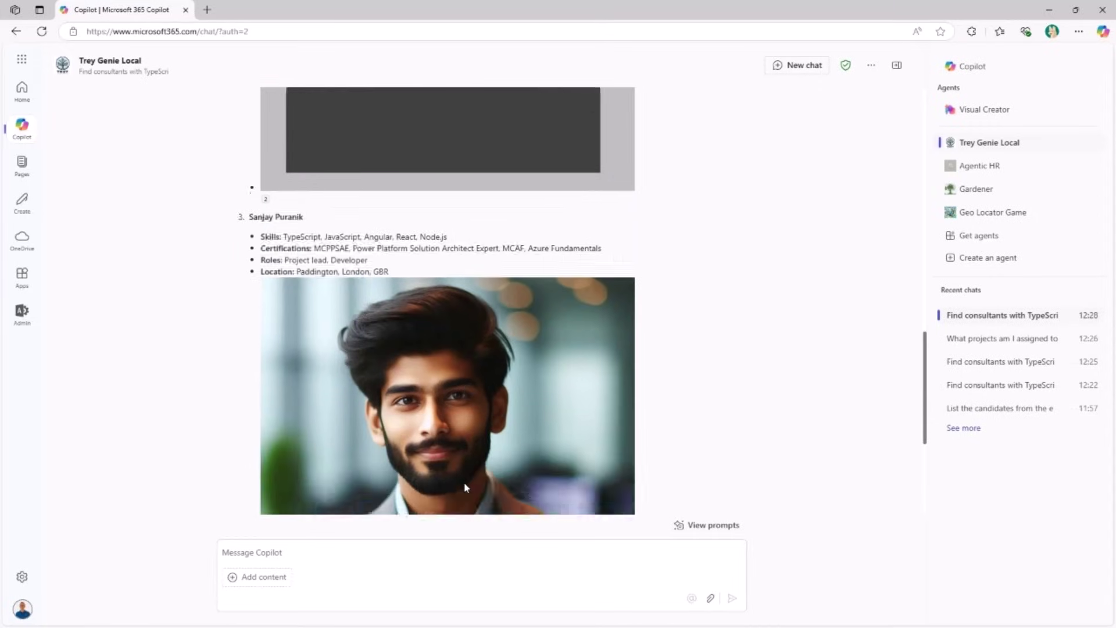
mouse_move(458, 449)
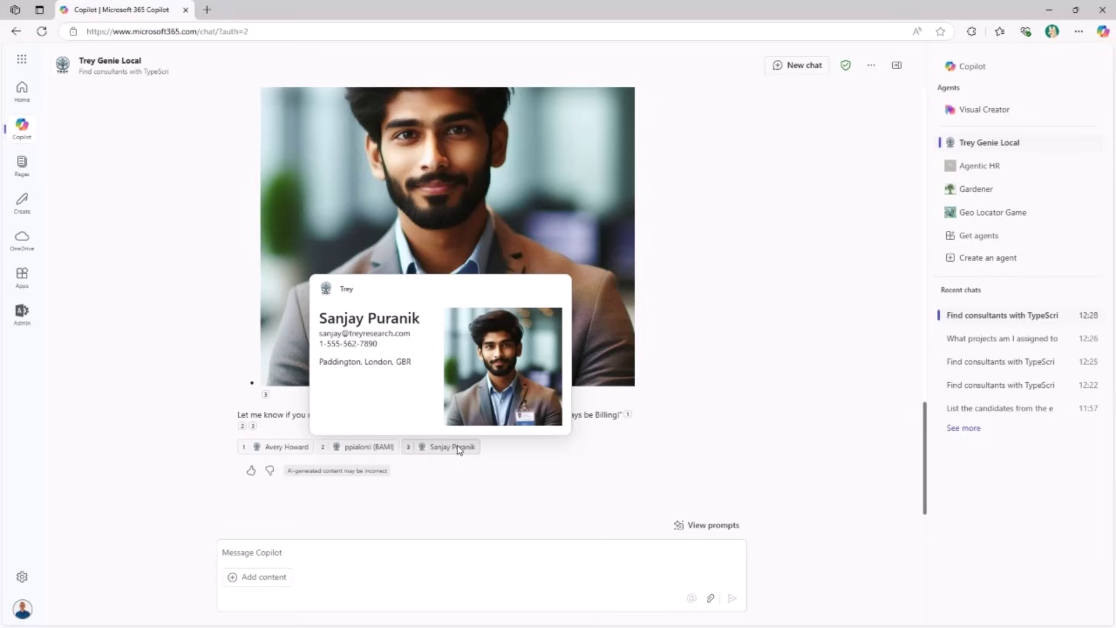
mouse_move(388, 451)
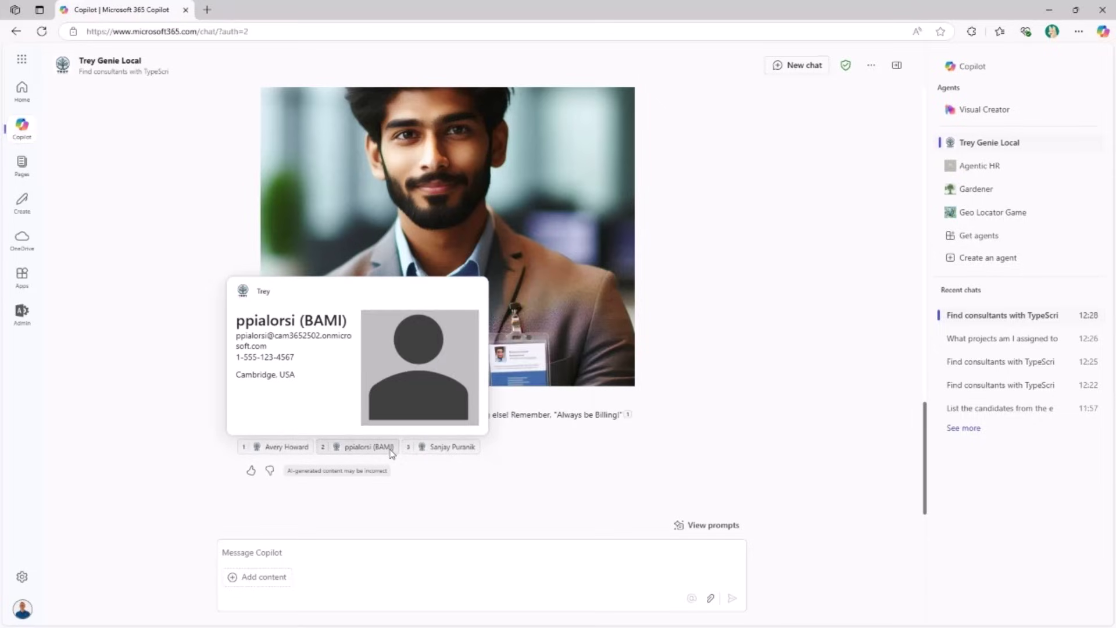
left_click(803, 68)
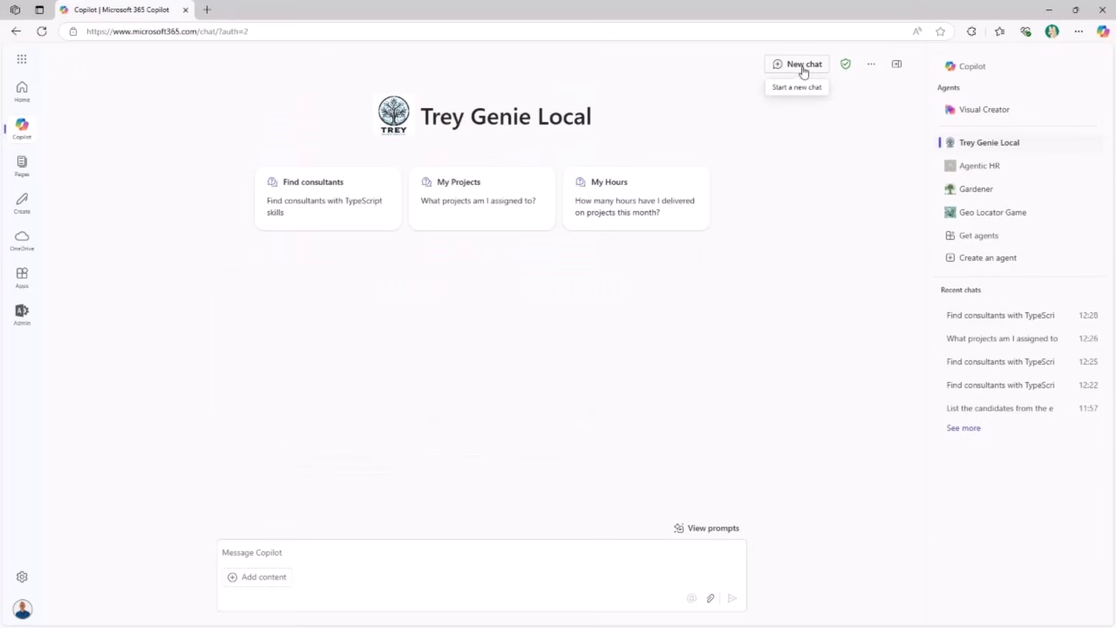
Ask Trey Genie Local 'What projects am I assigned to?', then bring up trey-declarative-agent.json in VS Code.
left_click(503, 219)
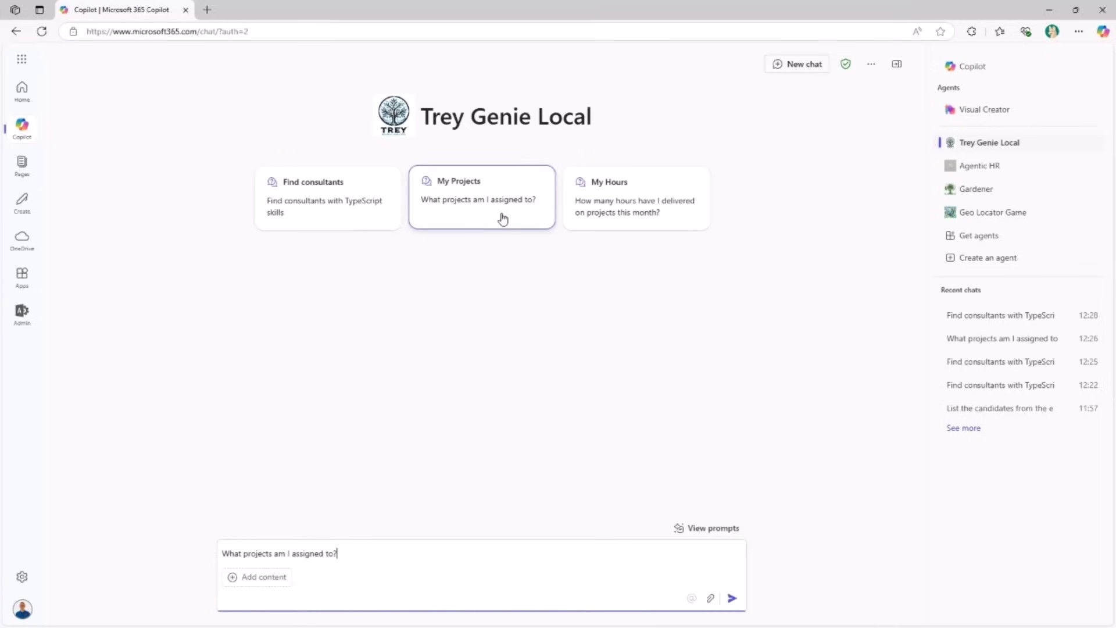
key("Return")
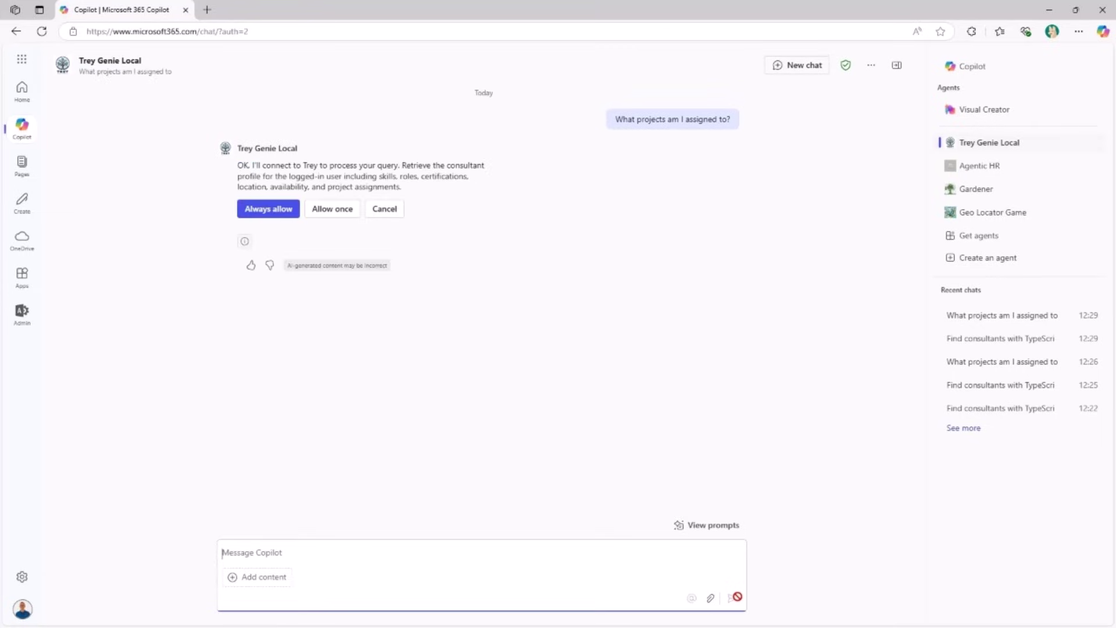
left_click(340, 219)
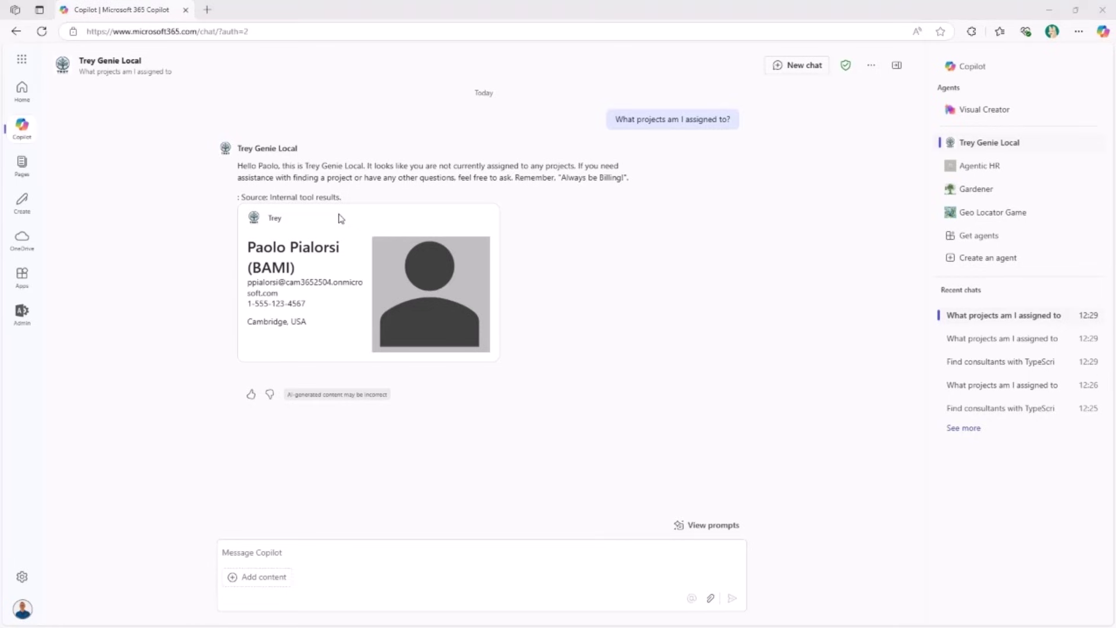
key("alt+Tab")
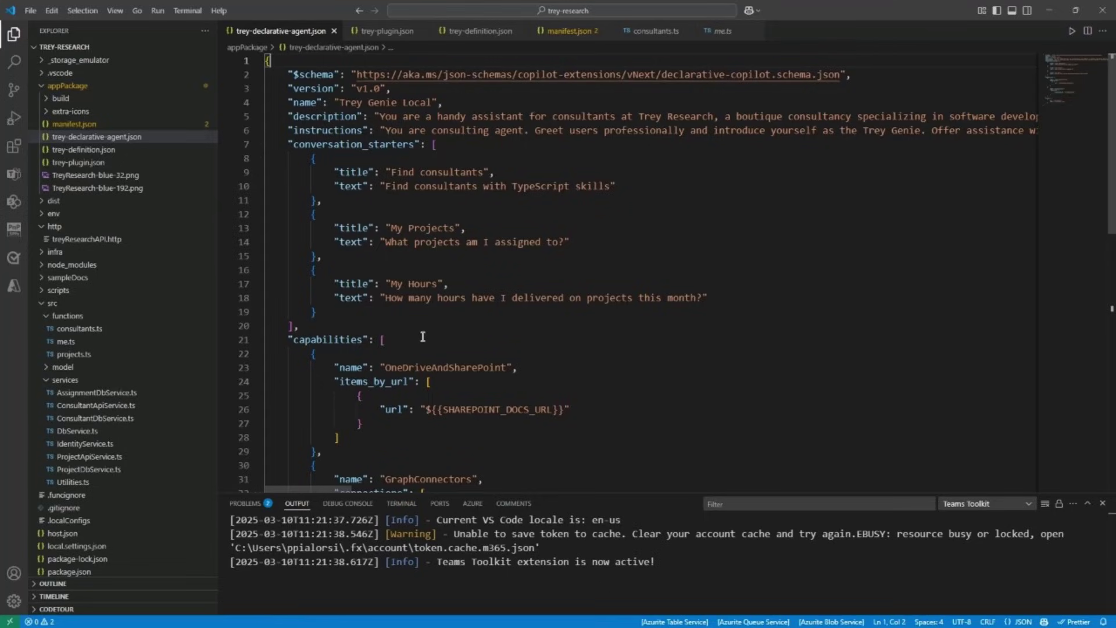
Highlight the conversation_starters block in trey-declarative-agent.json.
left_click_drag(349, 144, 361, 340)
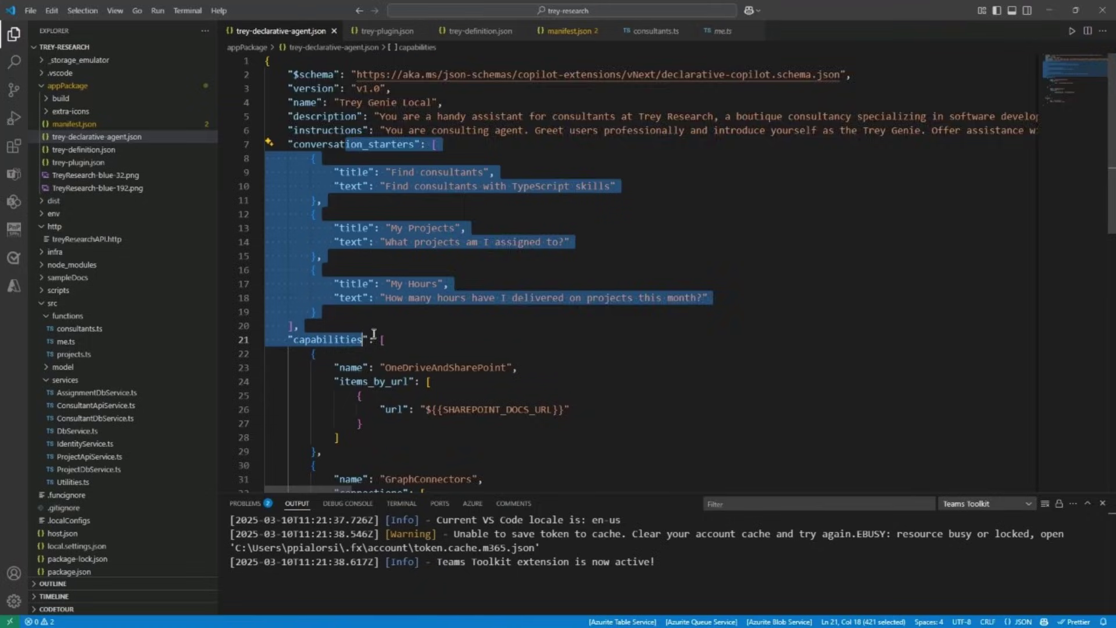
scroll(415, 335, "down", 3)
left_click_drag(377, 224, 386, 448)
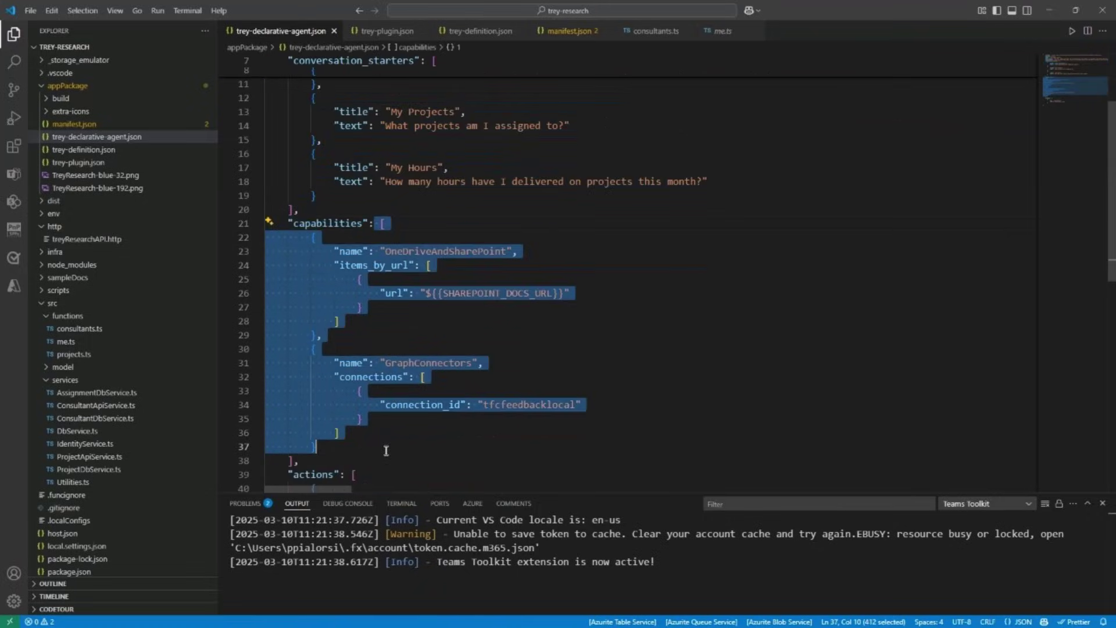
scroll(439, 424, "down", 2)
Highlight the OneDriveAndSharePoint capability and the actions block, then open trey-plugin.json.
left_click(478, 264)
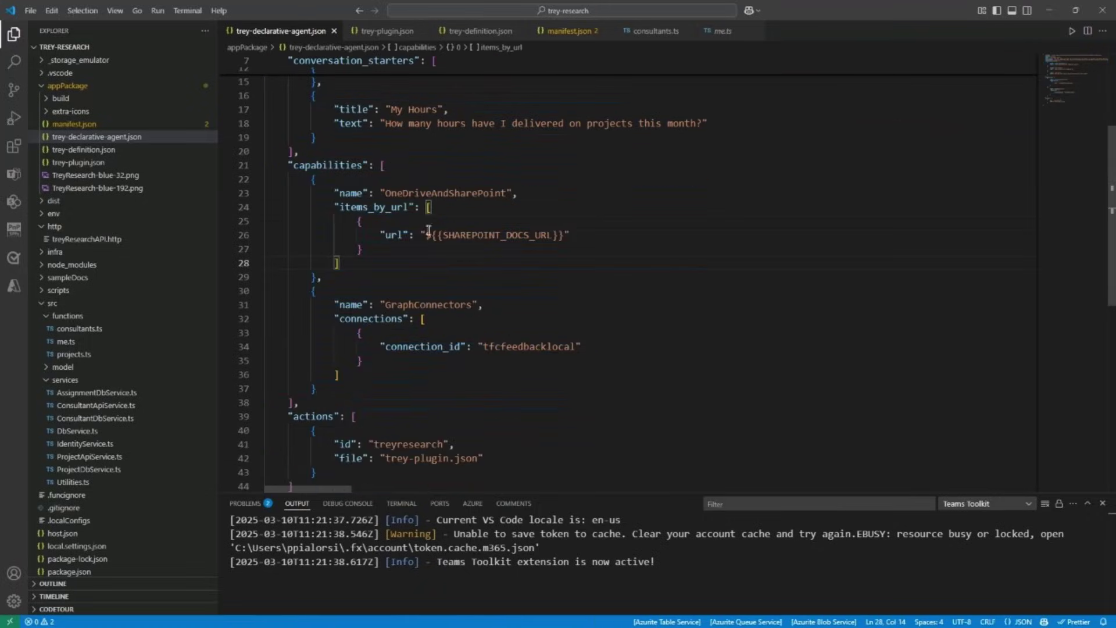
left_click_drag(385, 193, 380, 378)
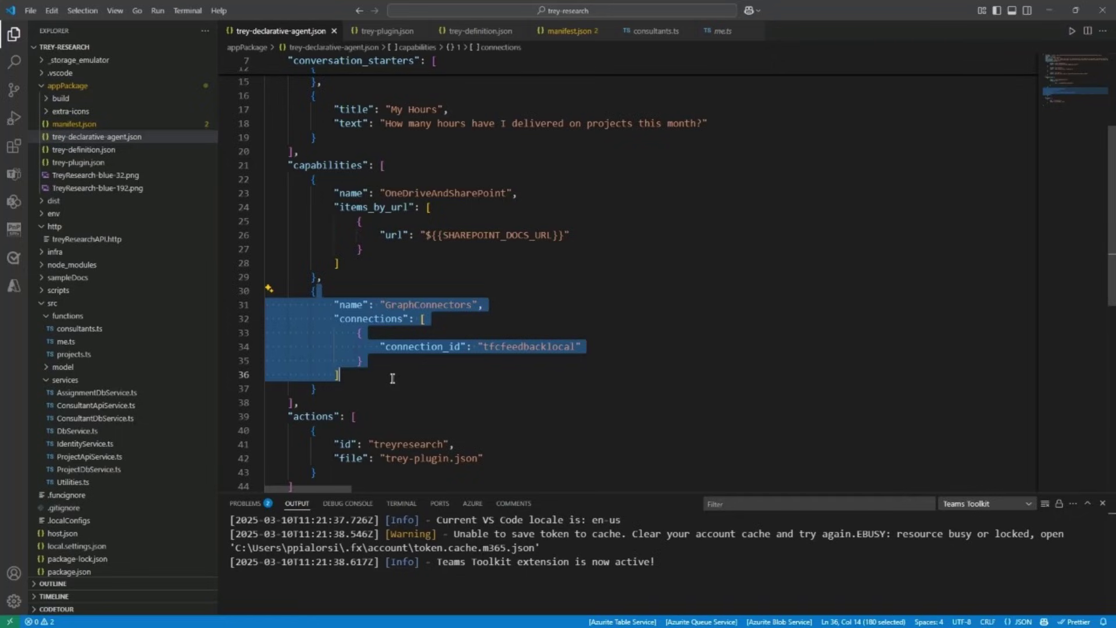
scroll(393, 378, "down", 3)
left_click_drag(360, 300, 370, 366)
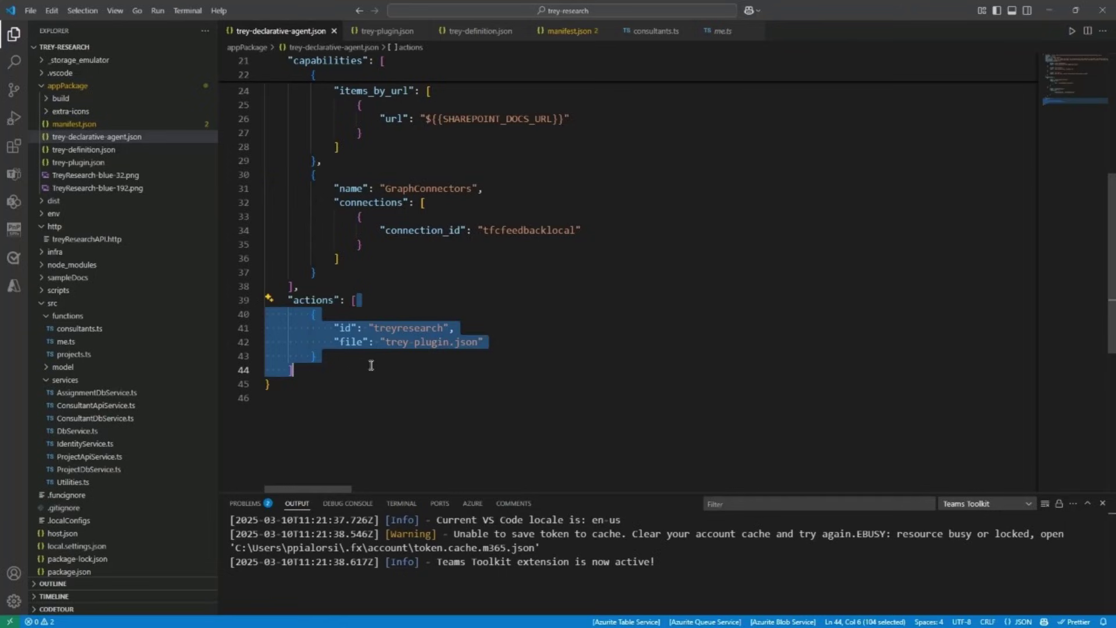
left_click(92, 162)
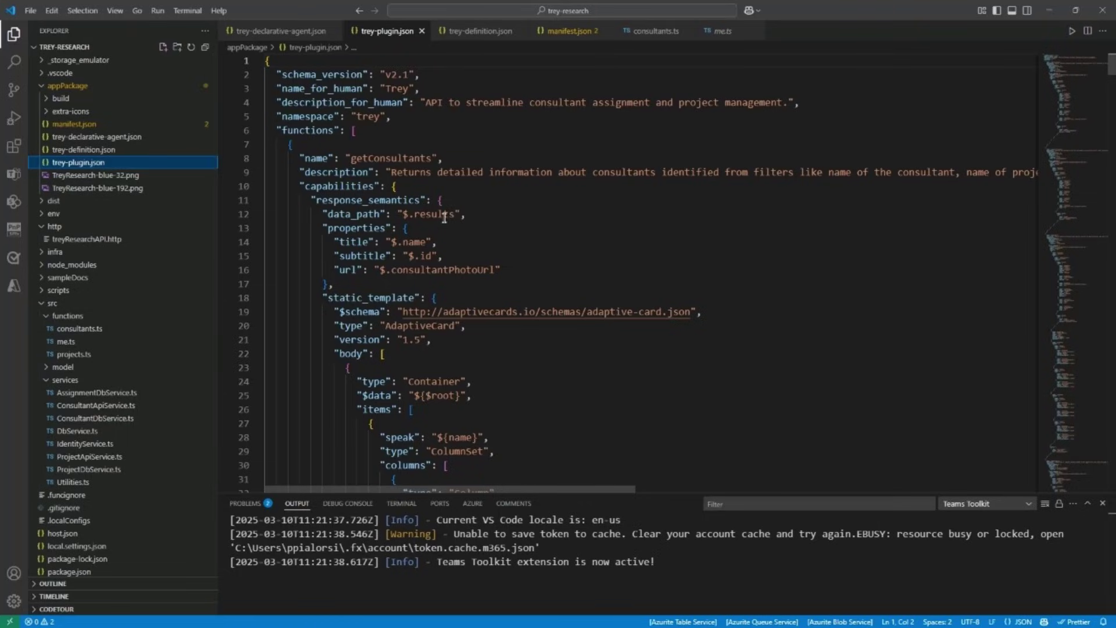
Highlight the getConsultants and getUserInformation functions in trey-plugin.json.
scroll(517, 336, "down", 5)
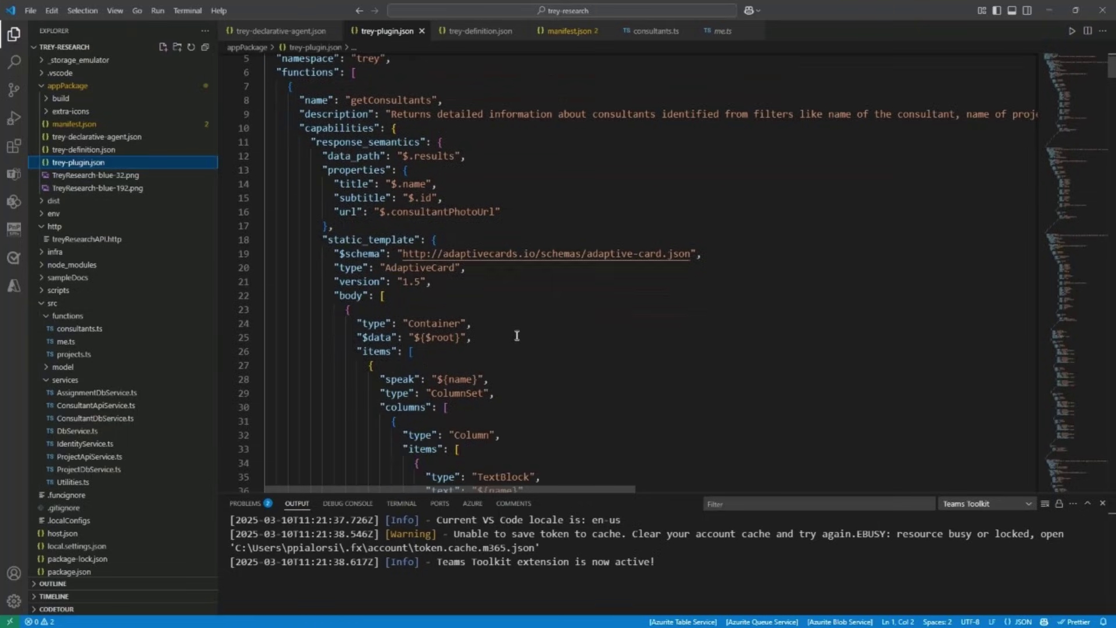
scroll(517, 336, "up", 5)
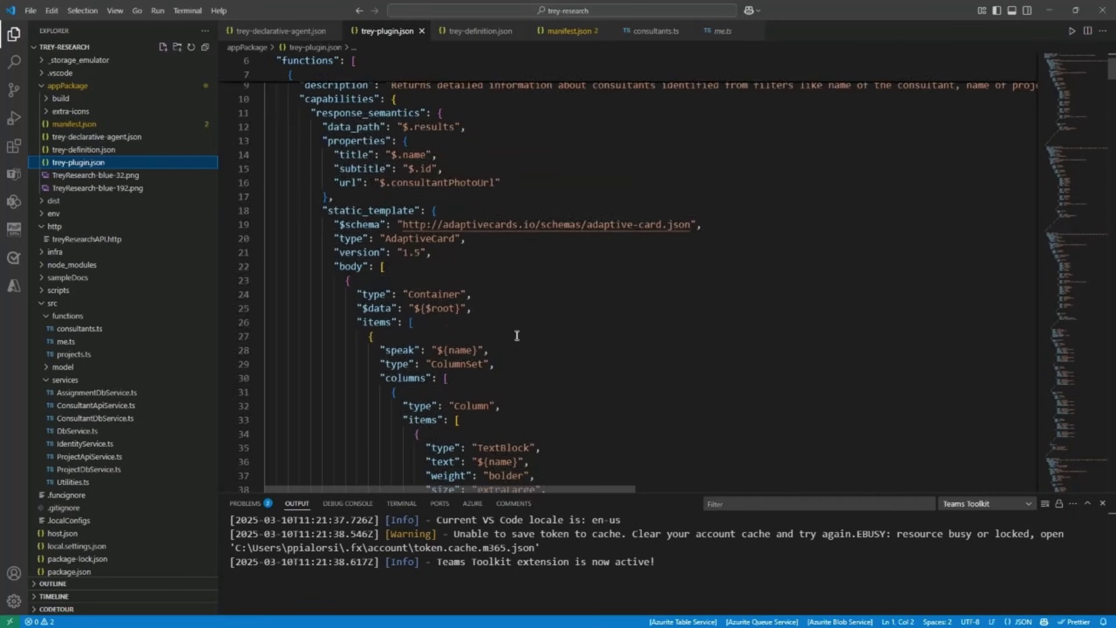
double_click(402, 101)
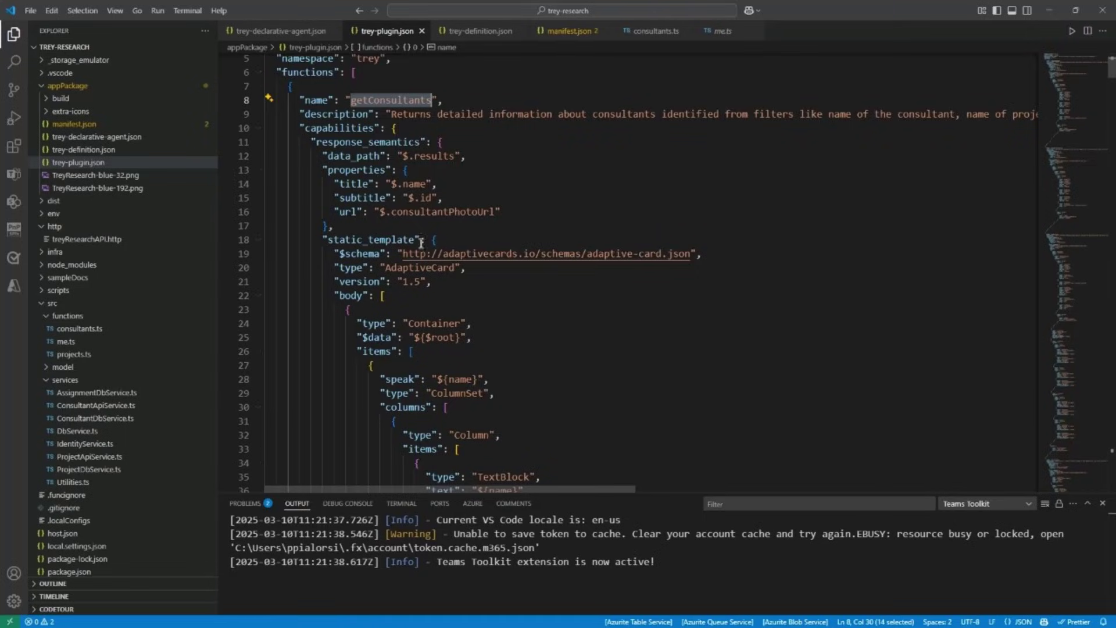
scroll(459, 303, "down", 10)
scroll(459, 302, "down", 10)
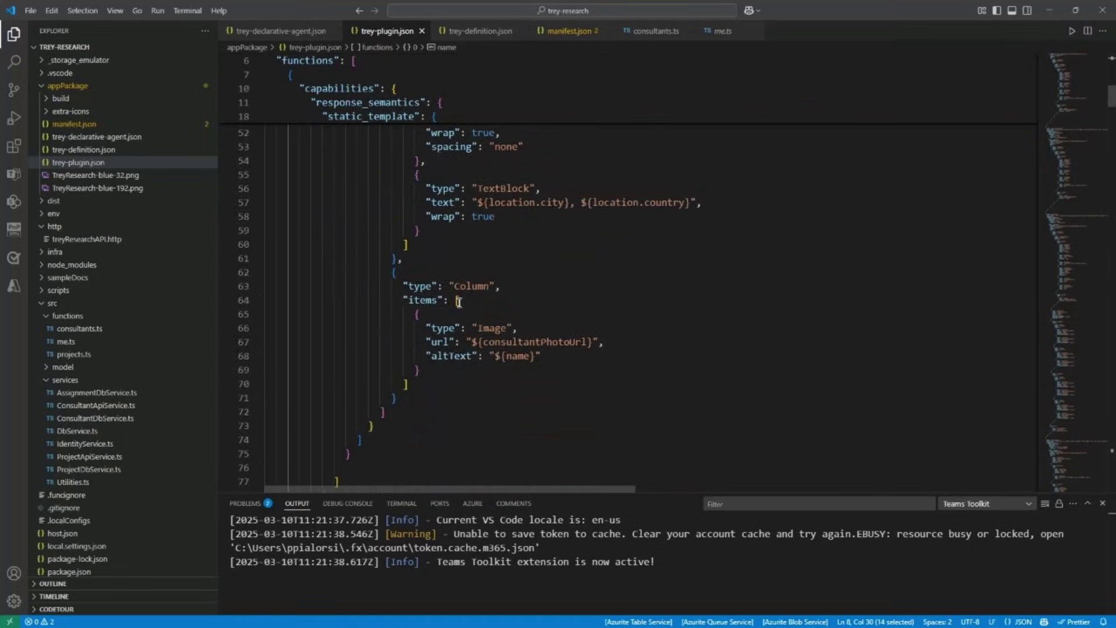
double_click(410, 245)
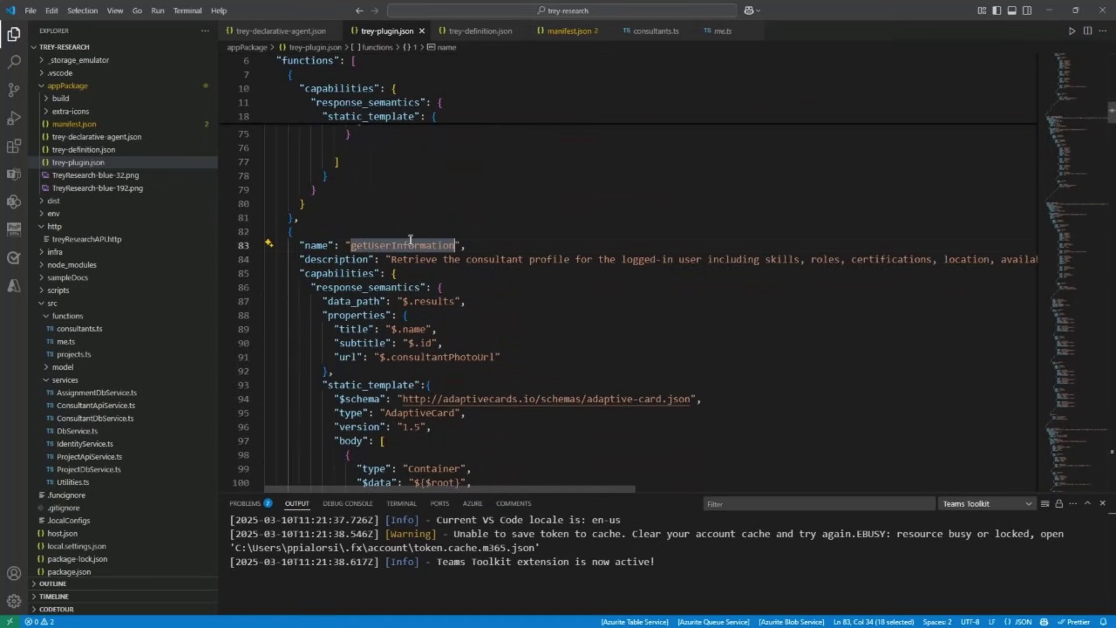
Open trey-definition.json and highlight its OpenAPI version 3.0.1.
scroll(459, 307, "down", 2)
scroll(463, 311, "down", 5)
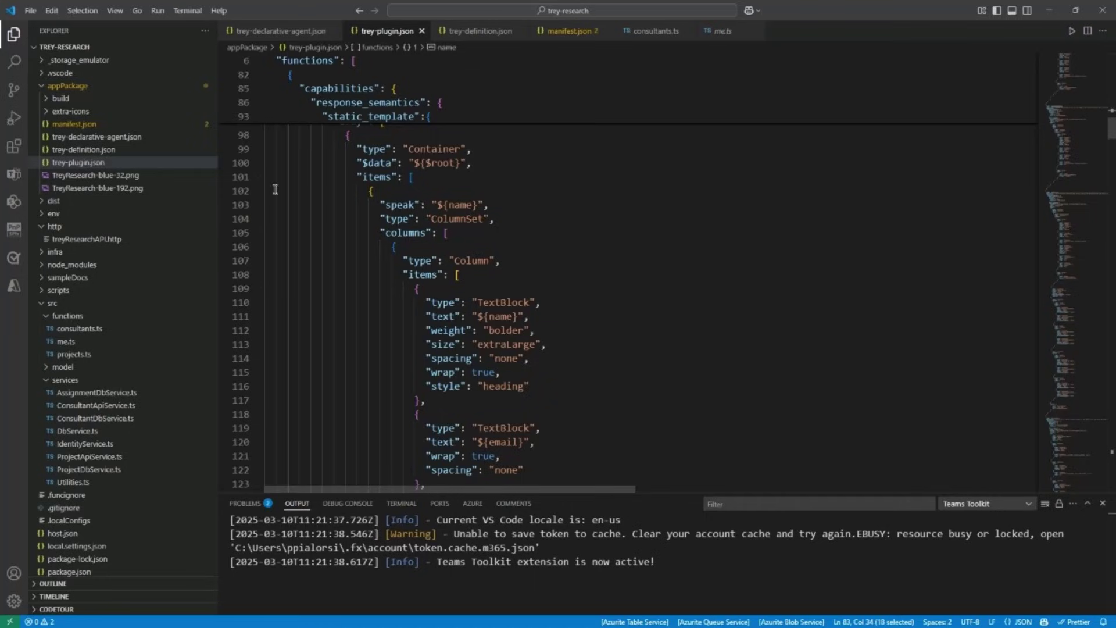
left_click(100, 151)
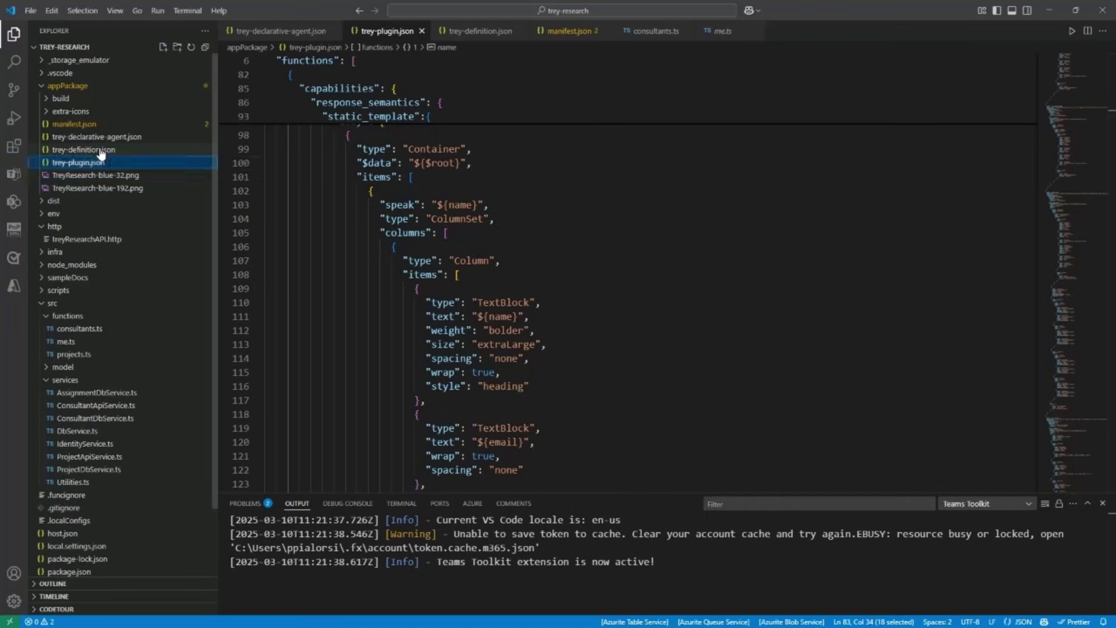
left_click_drag(351, 74, 394, 74)
scroll(480, 232, "down", 4)
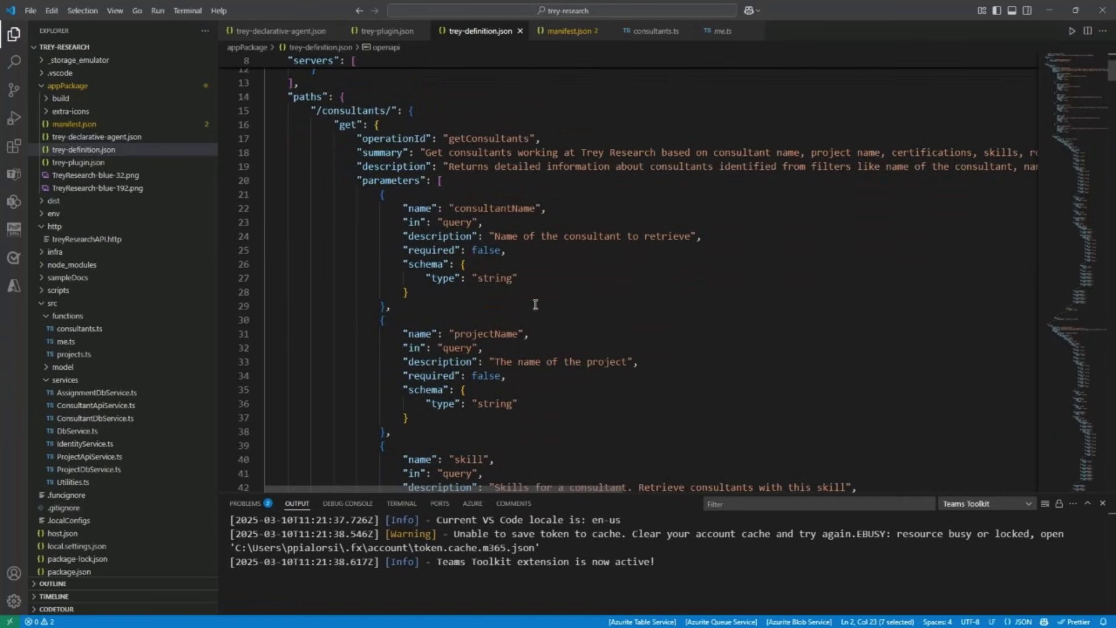
Show the app's manifest.json, then the consultants.ts function code.
left_click(88, 125)
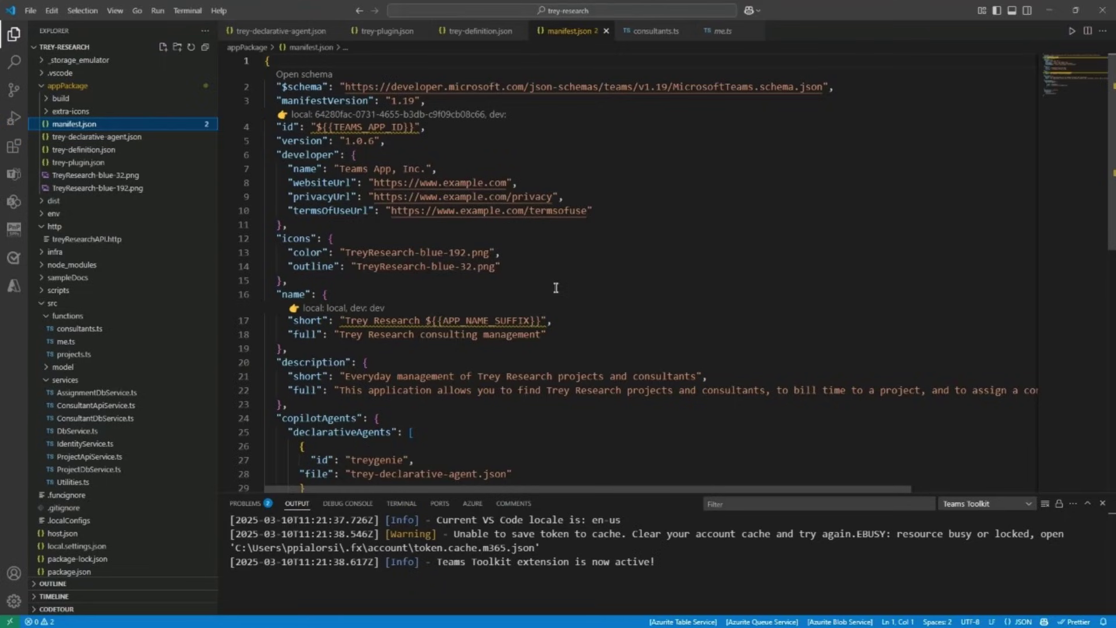
left_click(645, 32)
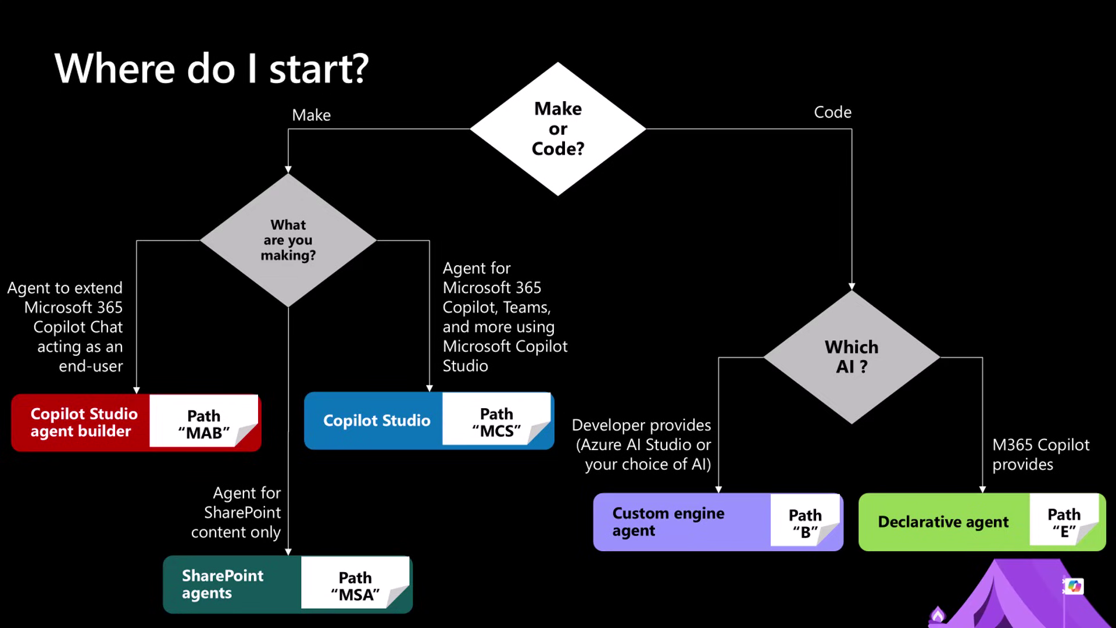
Circle the Custom engine agent path (Path B) and advance to the Creating Custom Engine Agents slide.
key("Right")
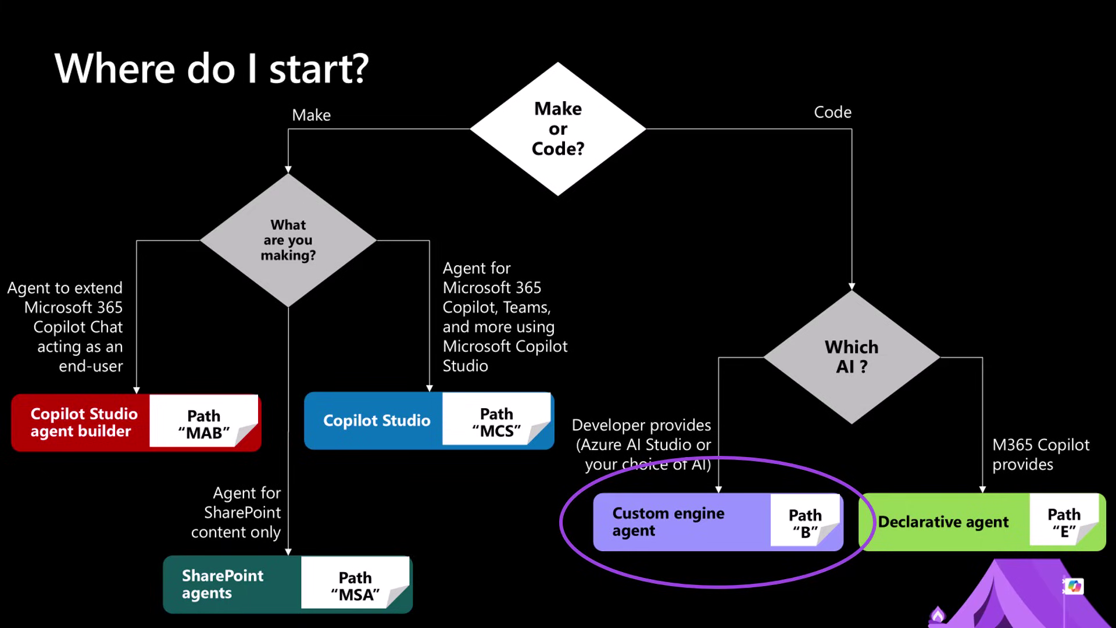
key("Right")
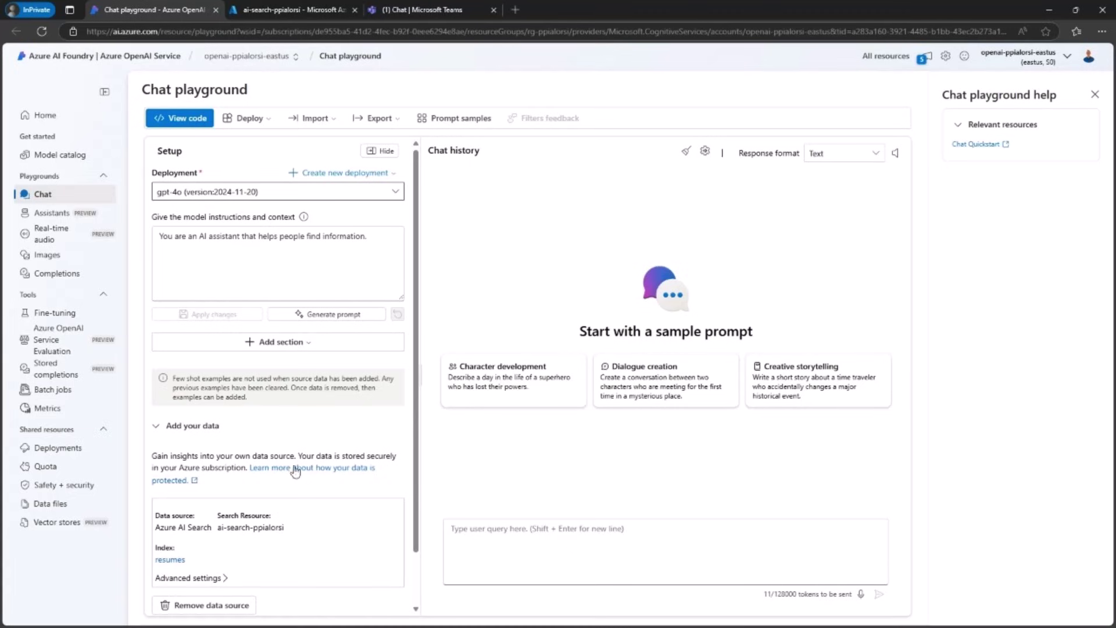
Bring up the ai-search-ppialorsi Azure AI Search service overview.
left_click(309, 16)
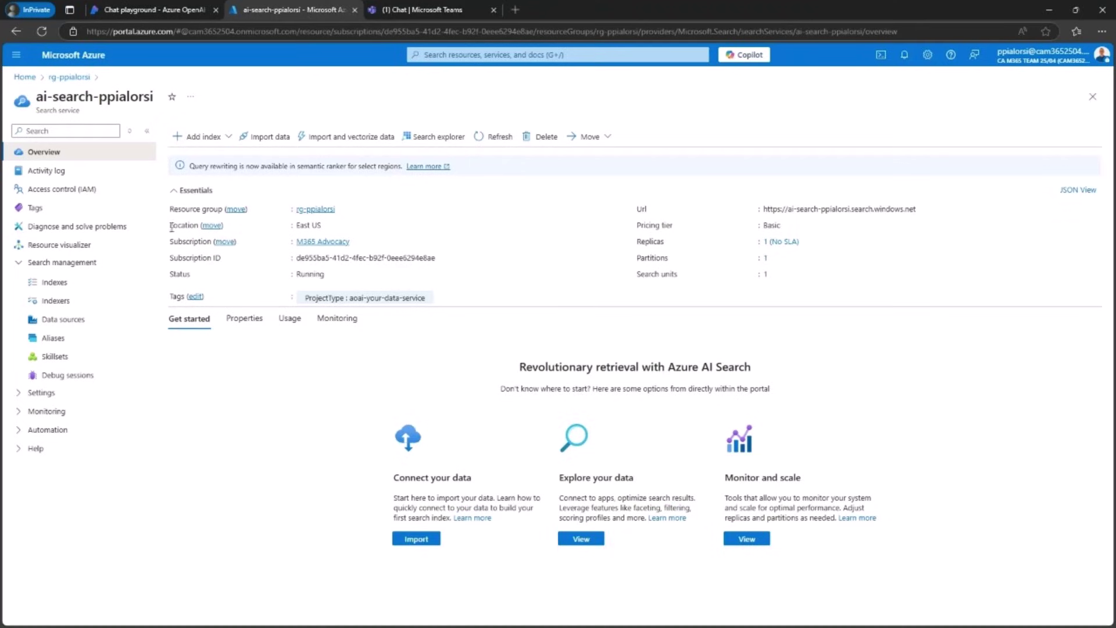
Search the resumes index in Search explorer to list its 35 documents, then go to Teams.
left_click(54, 283)
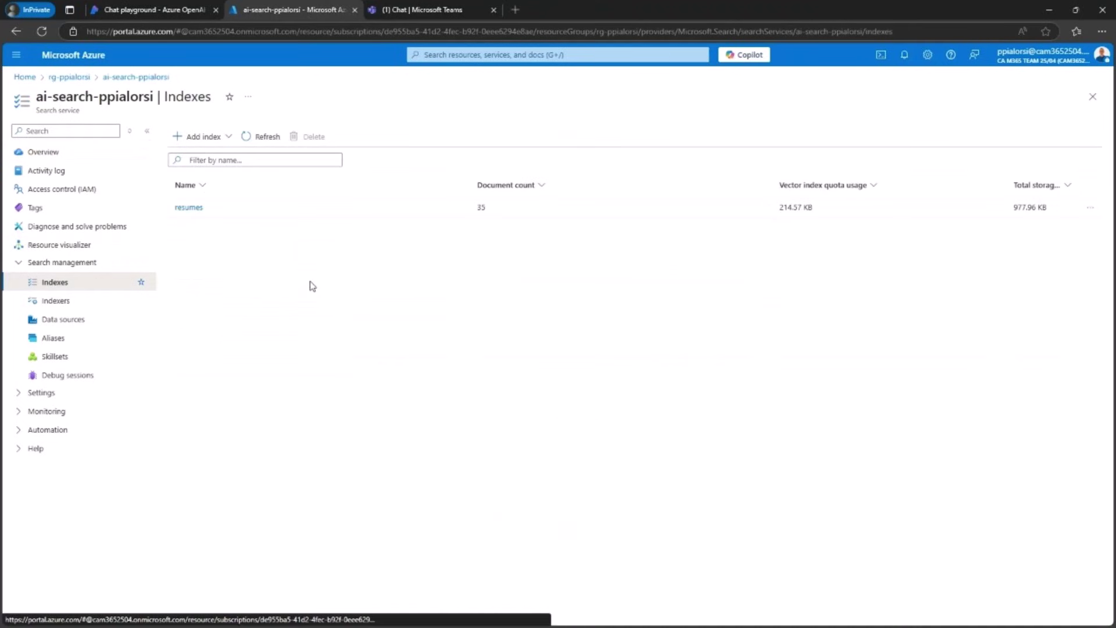
left_click(195, 211)
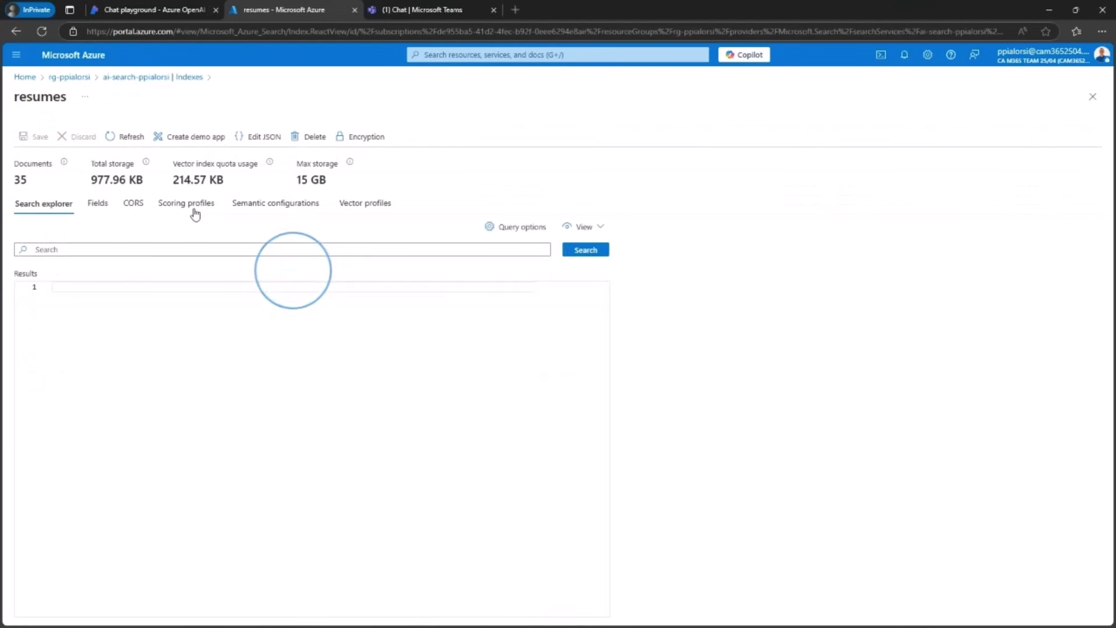
left_click(597, 260)
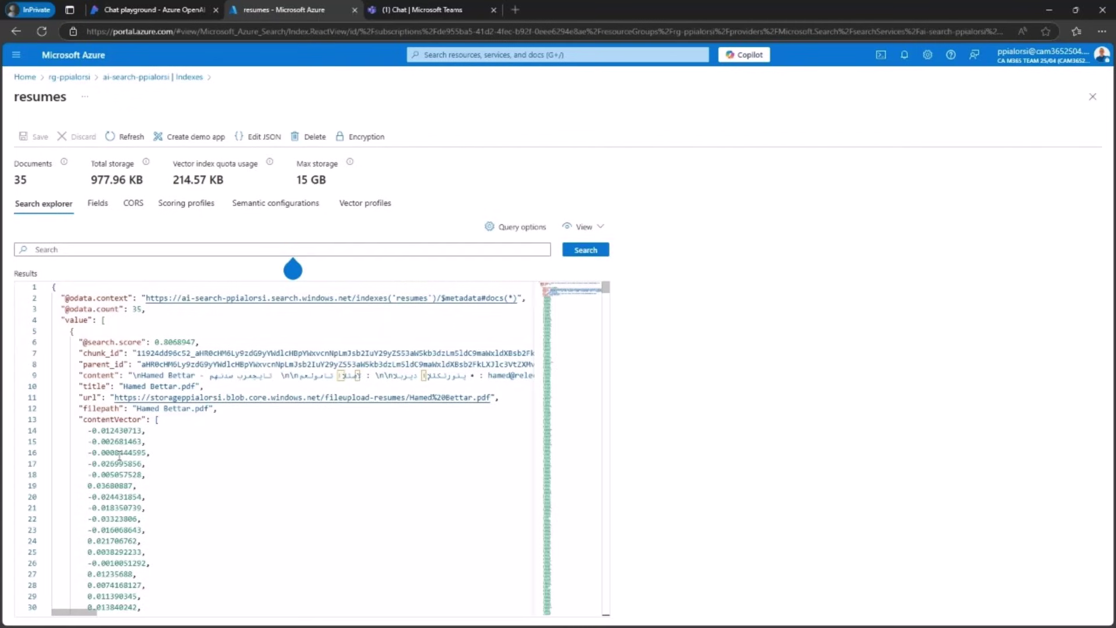
left_click(404, 13)
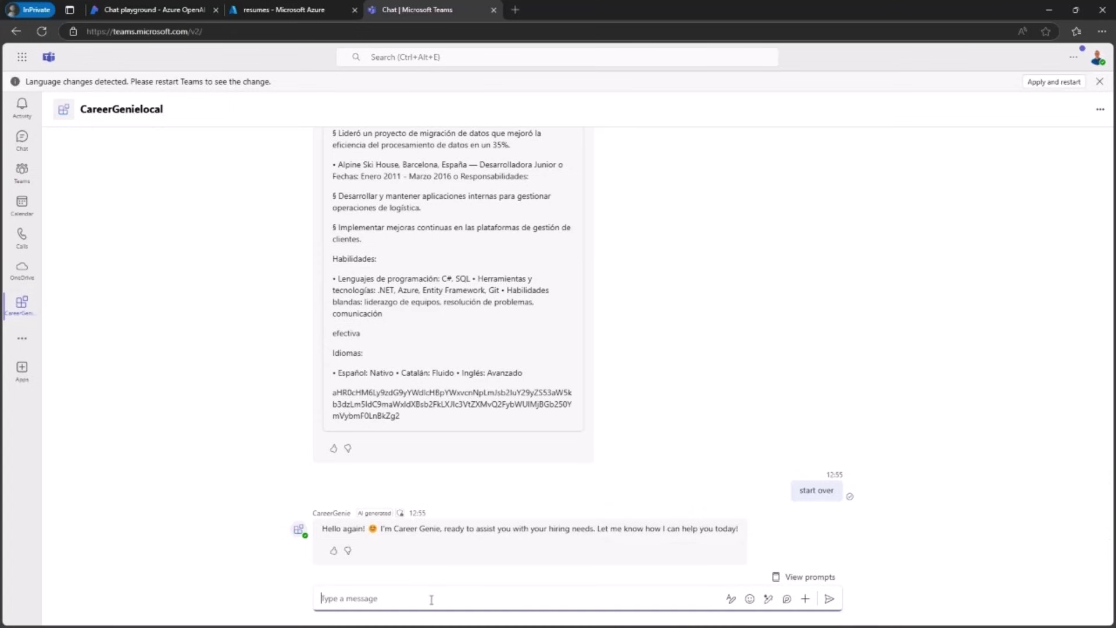
Ask CareerGenie for a Spanish-speaking candidate with 2+ years of .NET, then view citation 1.
type("Can you suggest a candidate who is suitable for spanish speaking role that requires at least 2 years of .NET experience?")
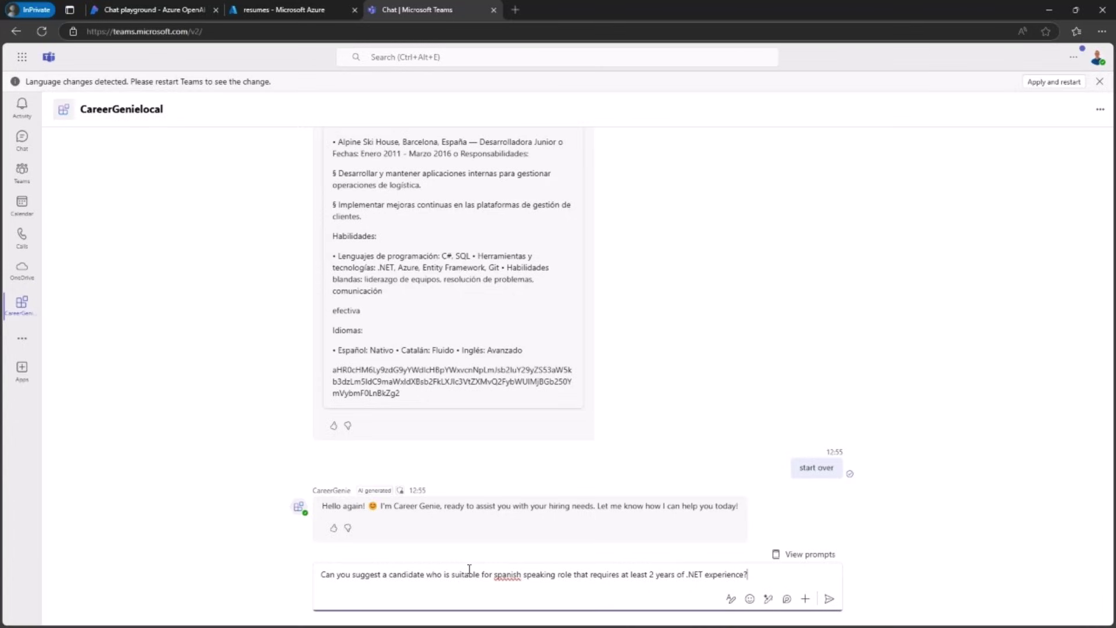
left_click(829, 599)
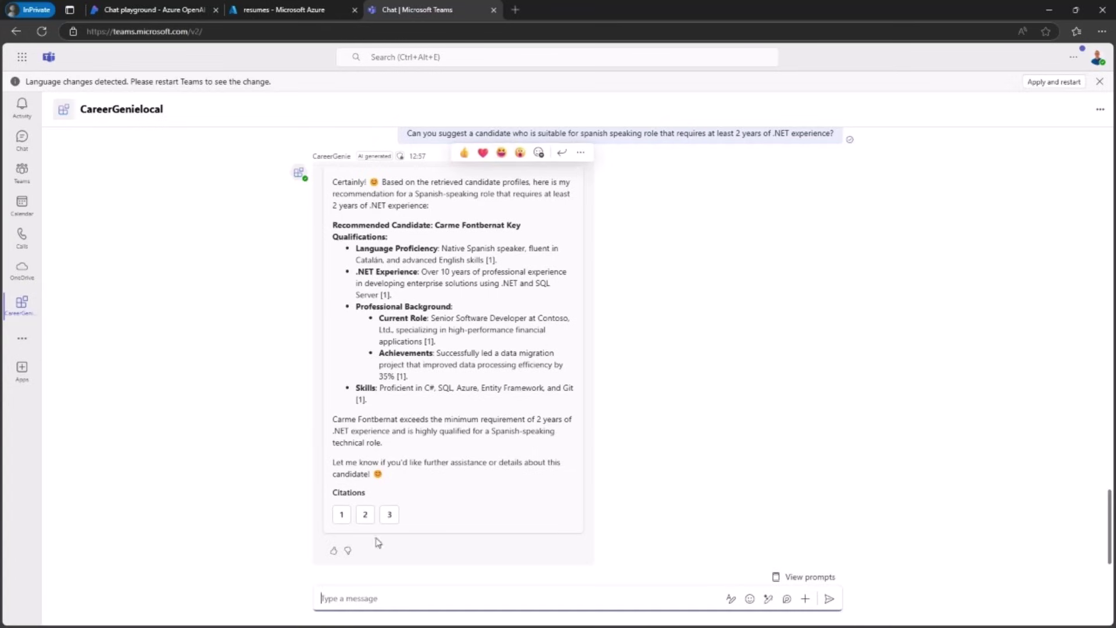
left_click(341, 514)
scroll(395, 514, "up", 12)
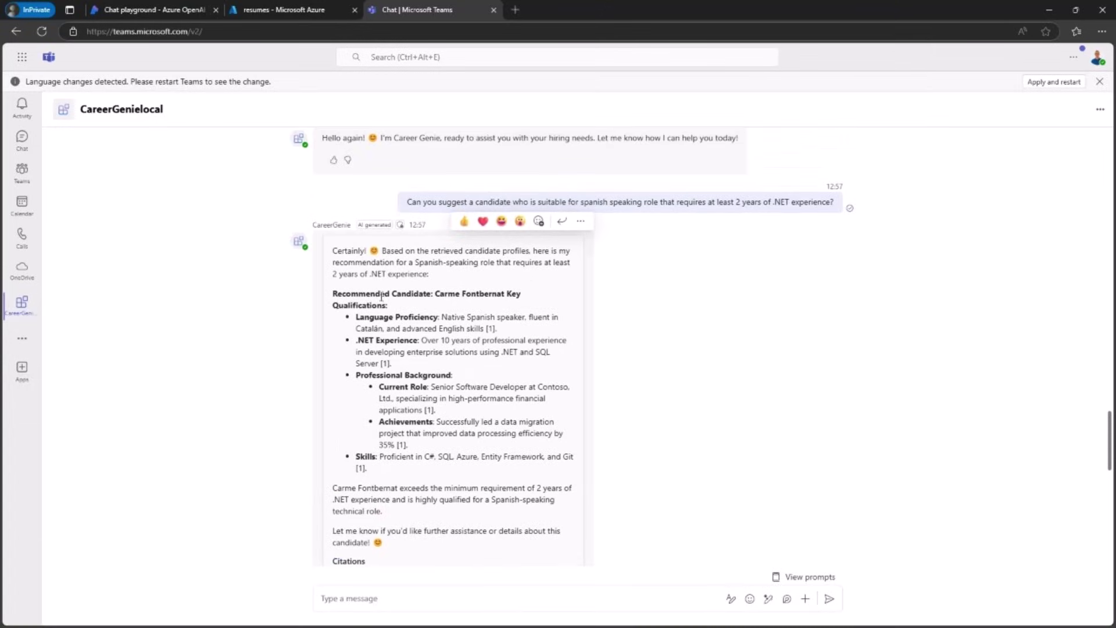
mouse_move(373, 225)
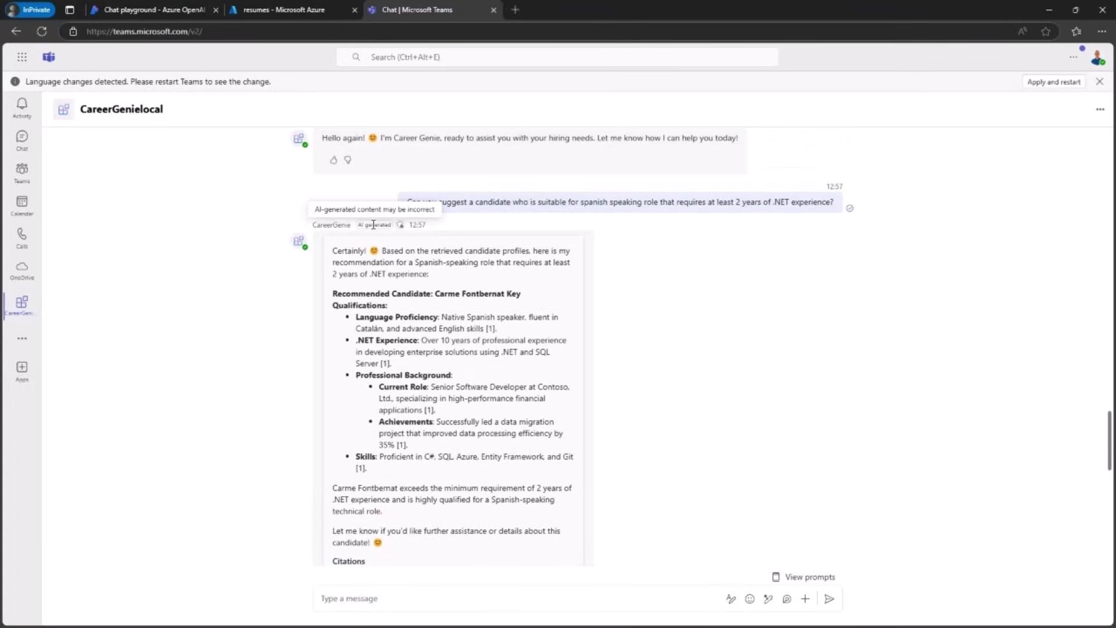